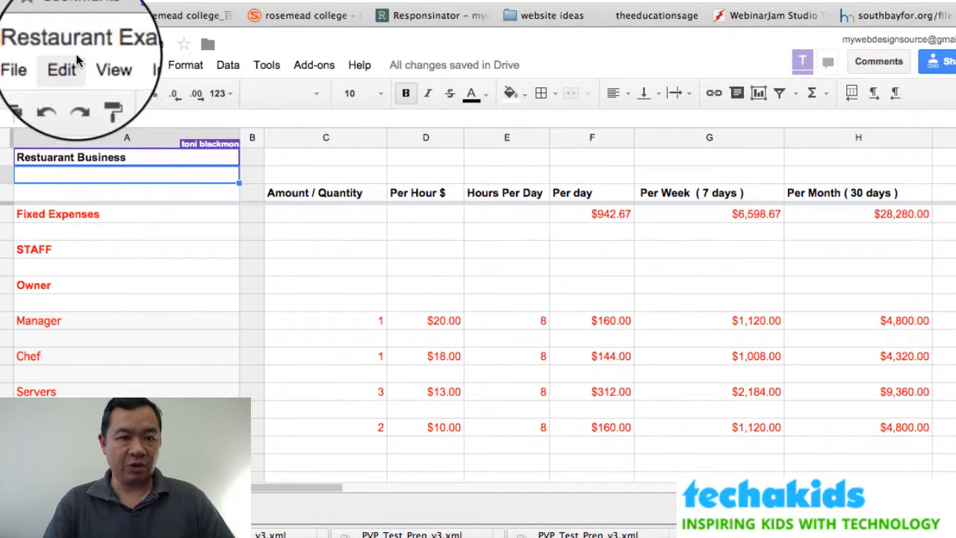
Review the Fixed Expenses and STAFF sections, the Owner and Manager rows, and the Manager's existing values.
{"action": "left_click", "coordinate": [44, 215]}
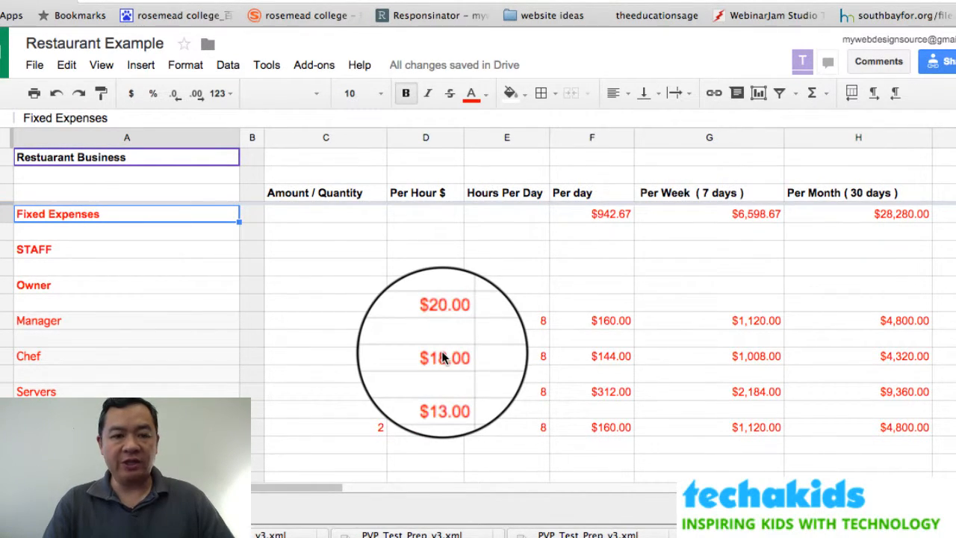
{"action": "scroll", "coordinate": [443, 357], "scroll_direction": "down", "scroll_amount": 1}
{"action": "scroll", "coordinate": [442, 357], "scroll_direction": "up", "scroll_amount": 1}
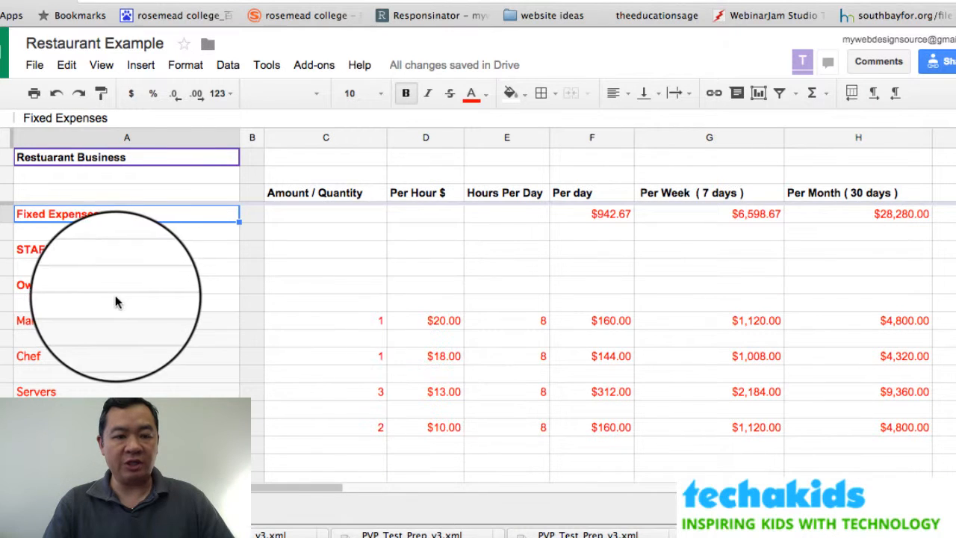
{"action": "left_click", "coordinate": [66, 249]}
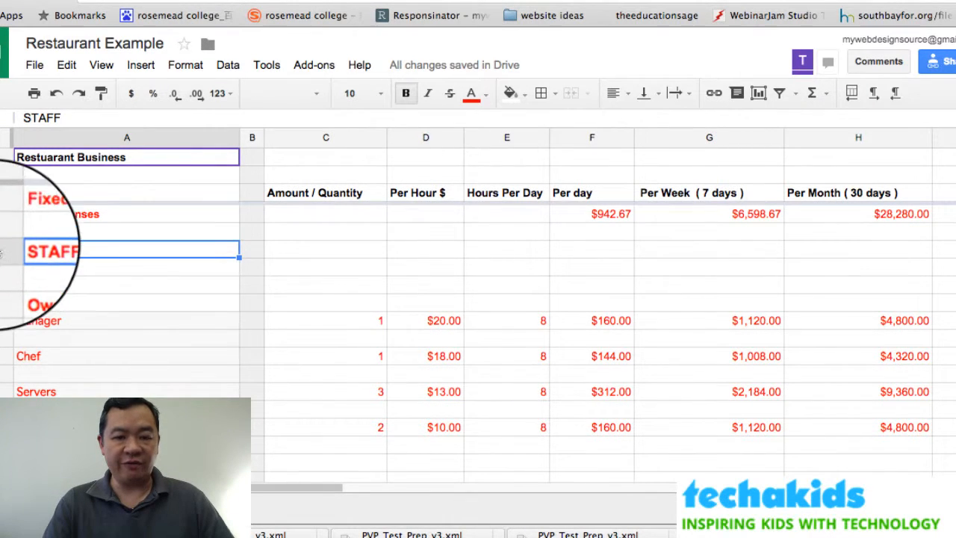
{"action": "left_click", "coordinate": [53, 282]}
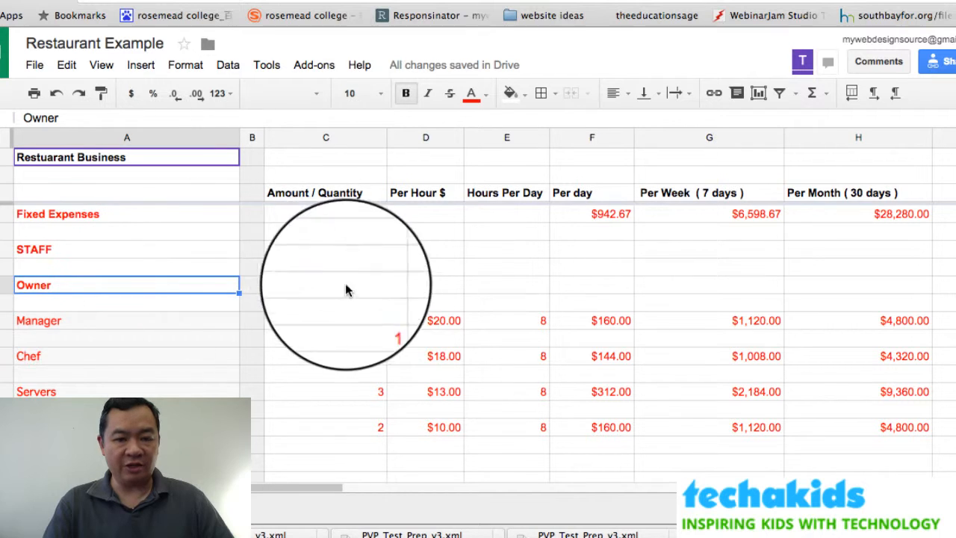
{"action": "left_click", "coordinate": [395, 286]}
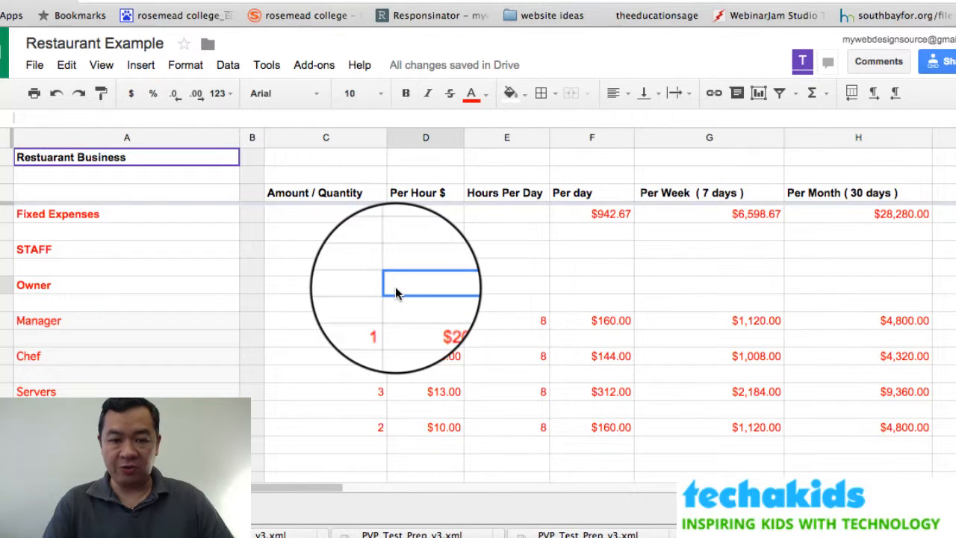
{"action": "left_click", "coordinate": [99, 322]}
{"action": "scroll", "coordinate": [301, 316], "scroll_direction": "down", "scroll_amount": 1}
{"action": "scroll", "coordinate": [301, 316], "scroll_direction": "down", "scroll_amount": 1}
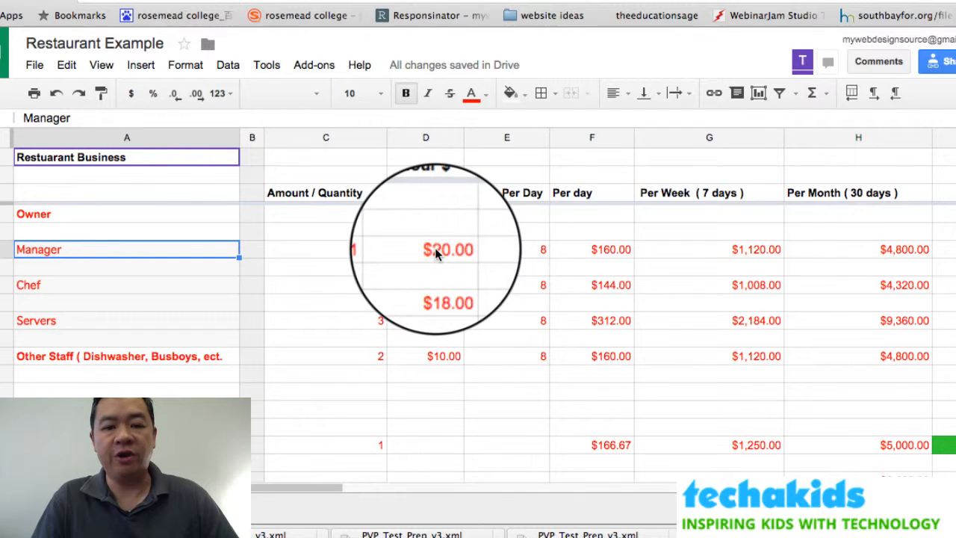
{"action": "left_click", "coordinate": [539, 249]}
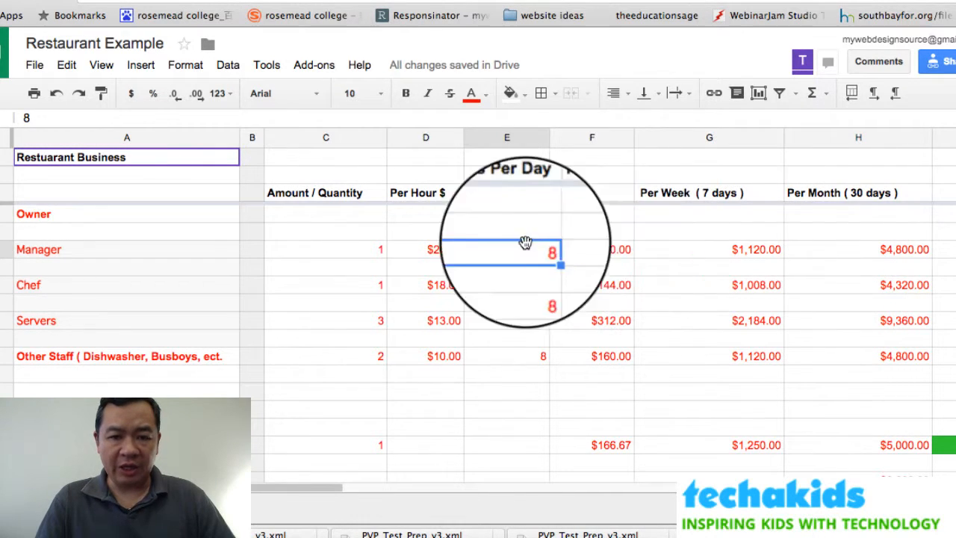
{"action": "left_click", "coordinate": [606, 251]}
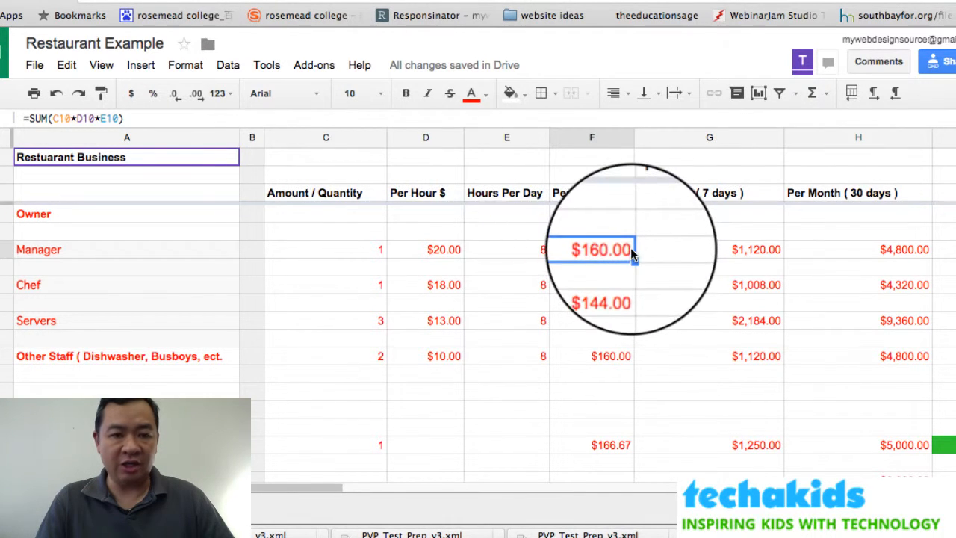
Enter =SUM(C10*D10*E10) in the Manager's Per day cell, producing $160.00.
{"action": "left_click", "coordinate": [816, 95]}
{"action": "left_click", "coordinate": [822, 121]}
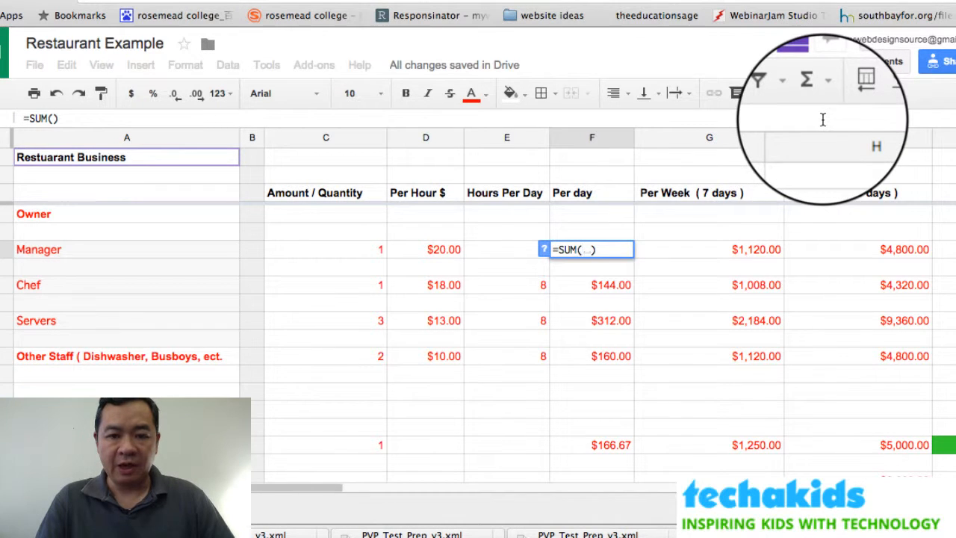
{"action": "left_click", "coordinate": [357, 251]}
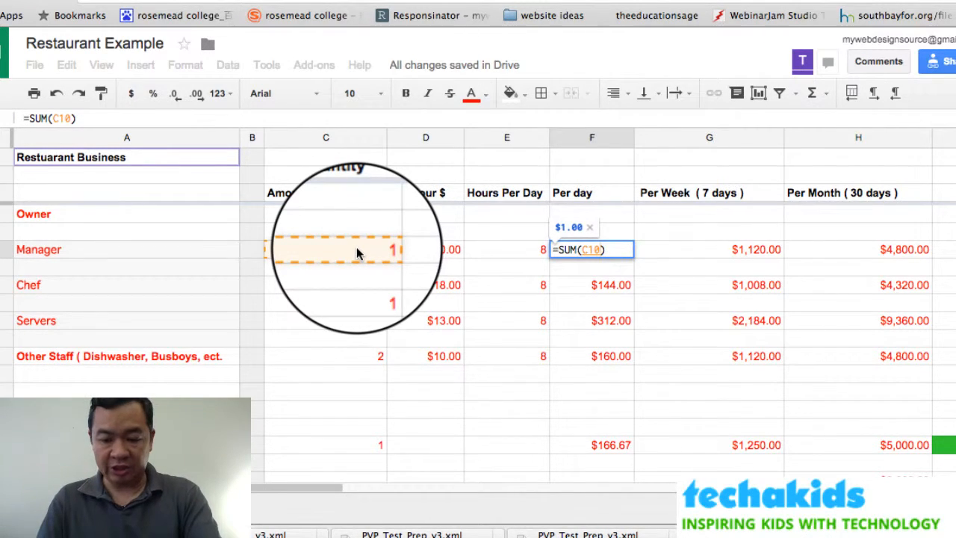
{"action": "left_click", "coordinate": [422, 245]}
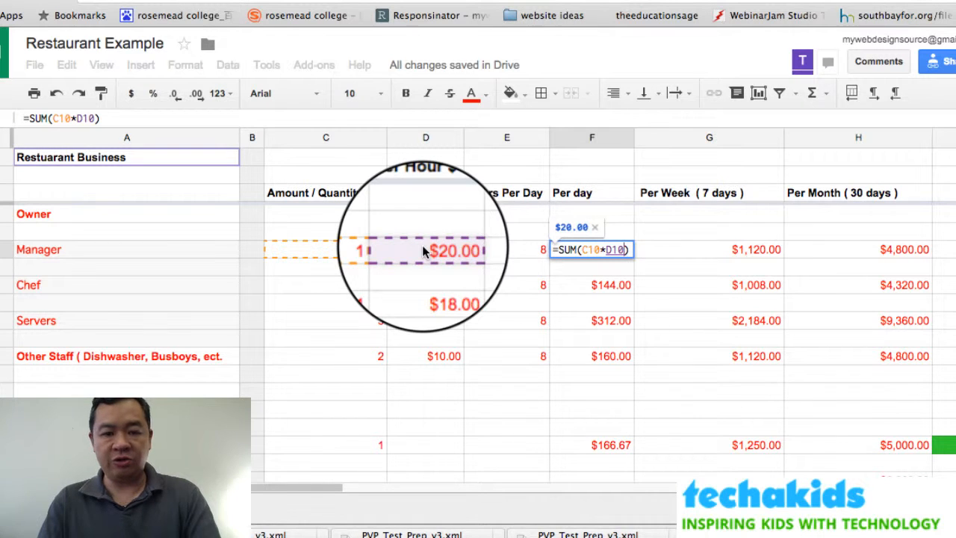
{"action": "type", "text": "*"}
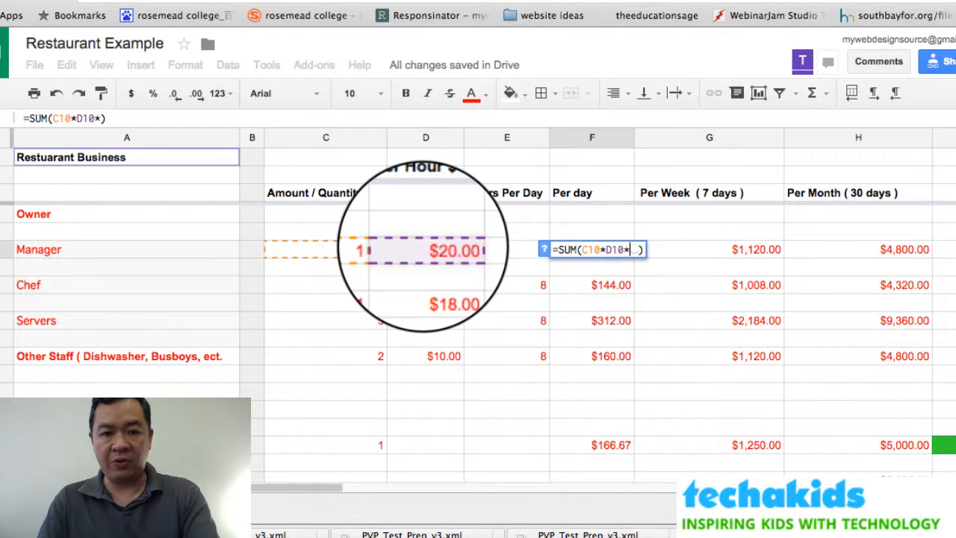
{"action": "left_click", "coordinate": [515, 252]}
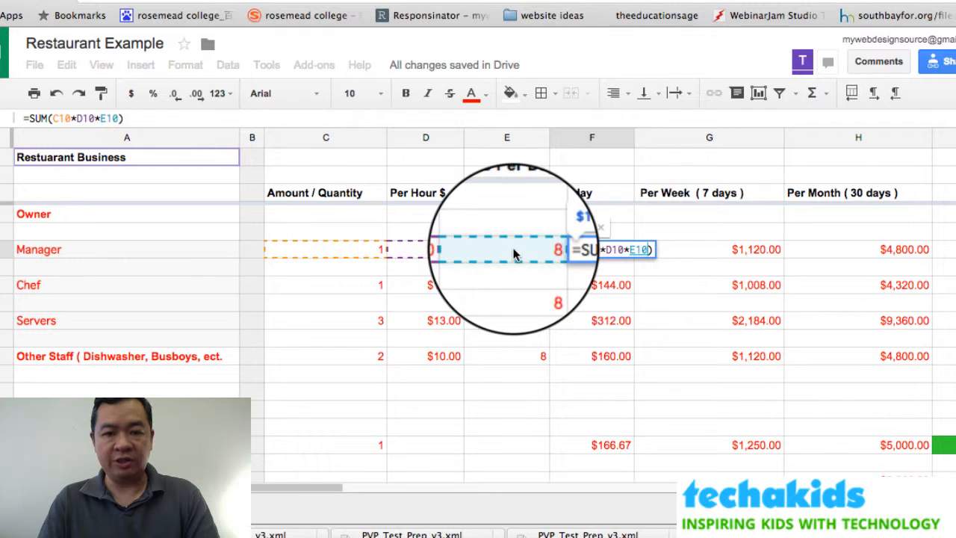
{"action": "key", "text": "Return"}
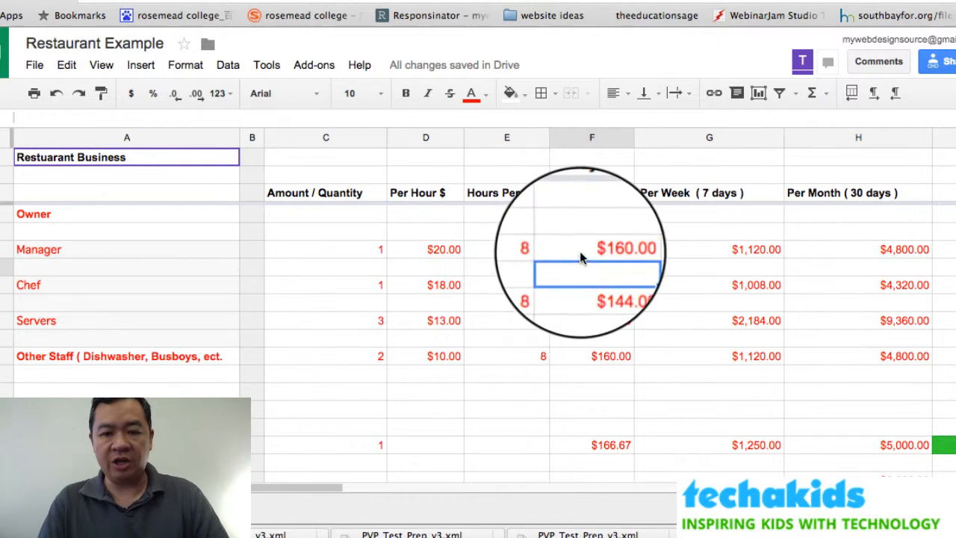
{"action": "left_click", "coordinate": [595, 251]}
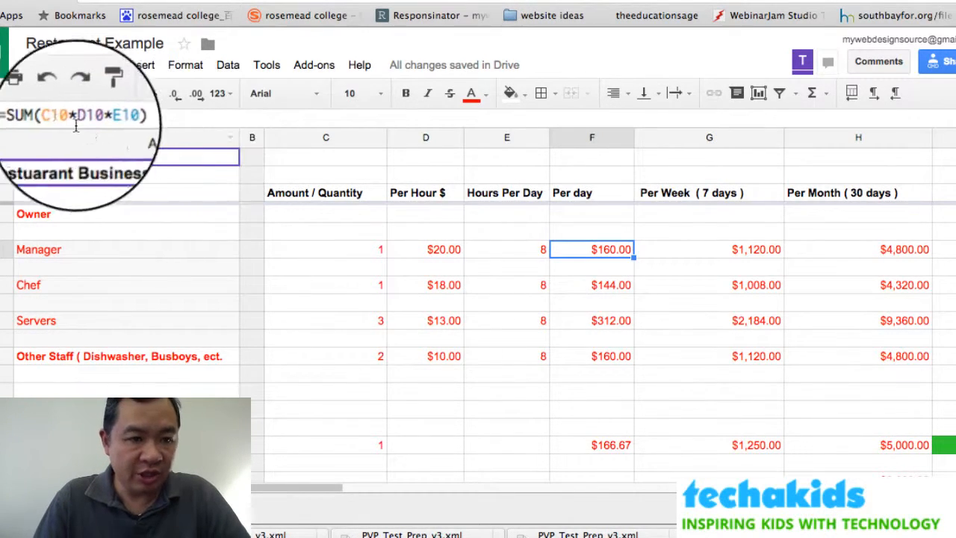
{"action": "left_click_drag", "start_coordinate": [51, 118], "coordinate": [120, 118]}
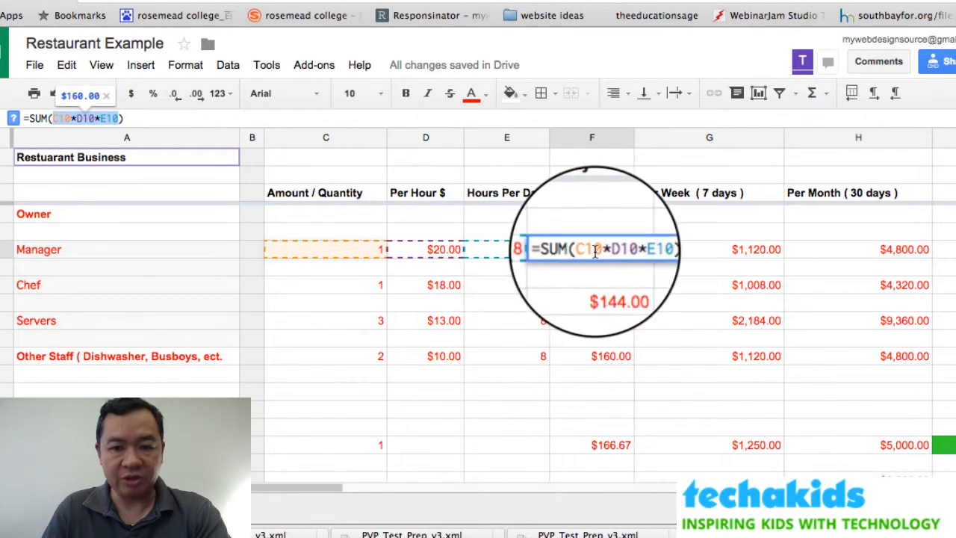
Verify the Manager's weekly =SUM(F10*7) and confirm monthly =SUM(F10*30), giving $1,120.00 and $4,800.00.
{"action": "left_click", "coordinate": [672, 231]}
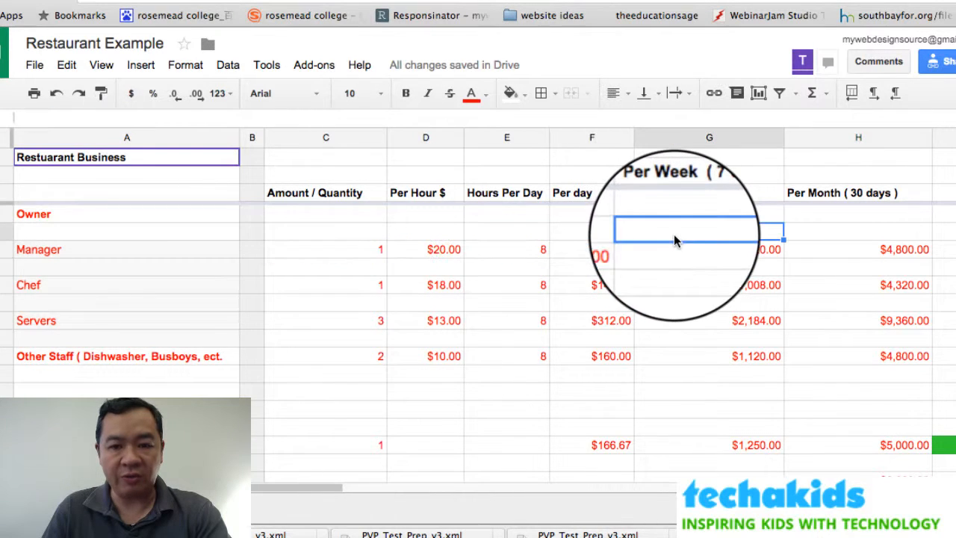
{"action": "left_click", "coordinate": [712, 251]}
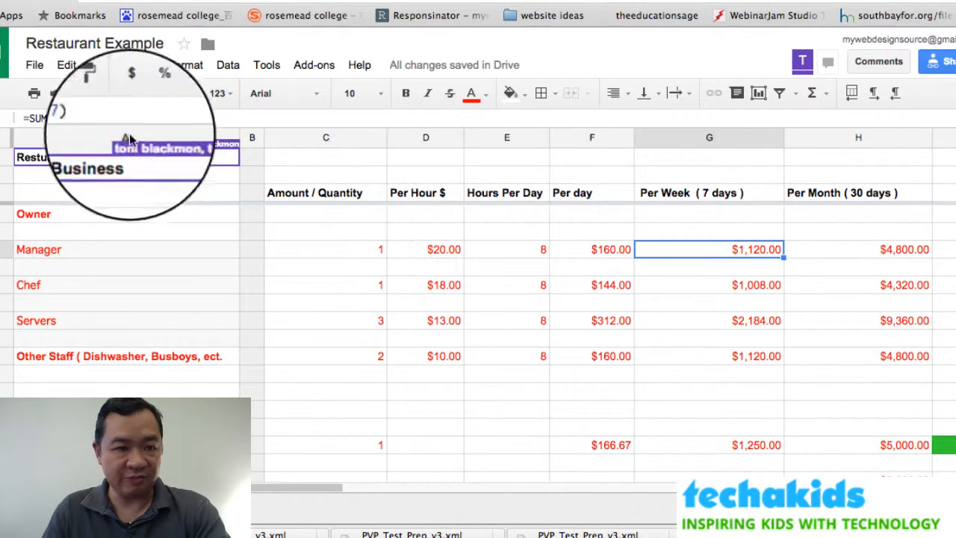
{"action": "left_click_drag", "start_coordinate": [82, 120], "coordinate": [51, 121]}
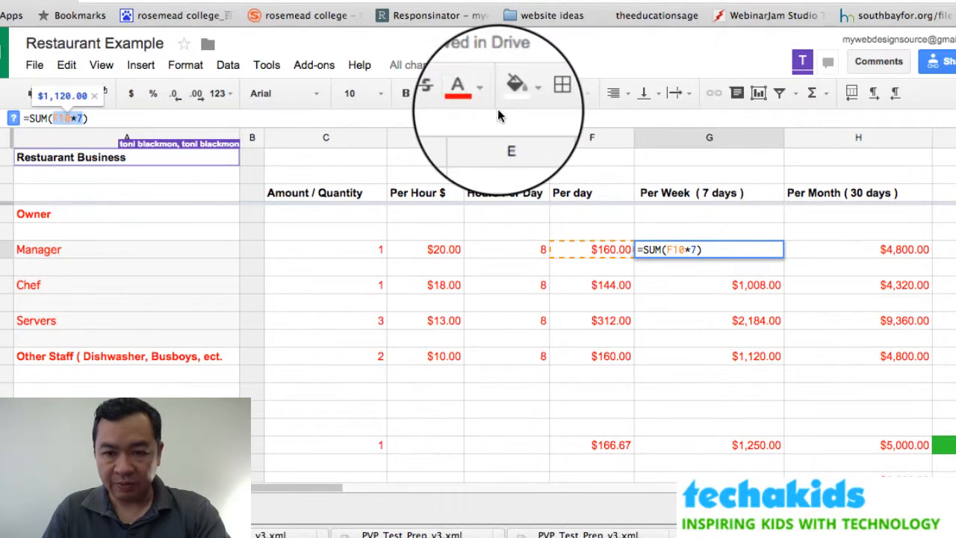
{"action": "left_click", "coordinate": [819, 247]}
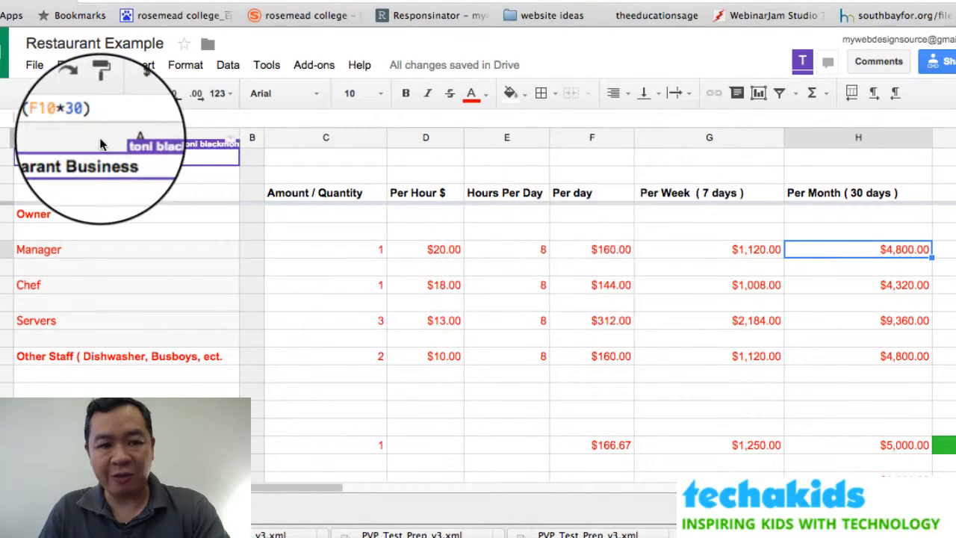
{"action": "double_click", "coordinate": [83, 118]}
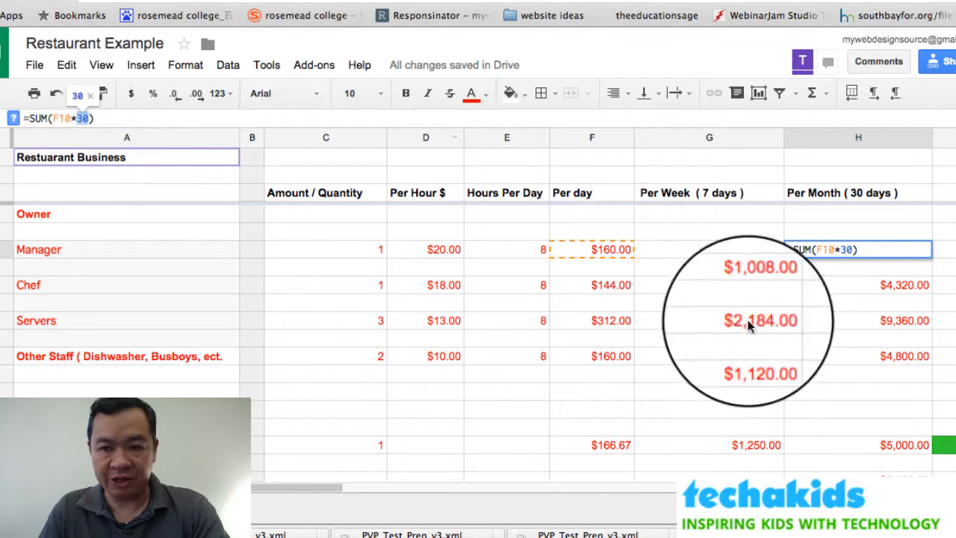
{"action": "key", "text": "Return"}
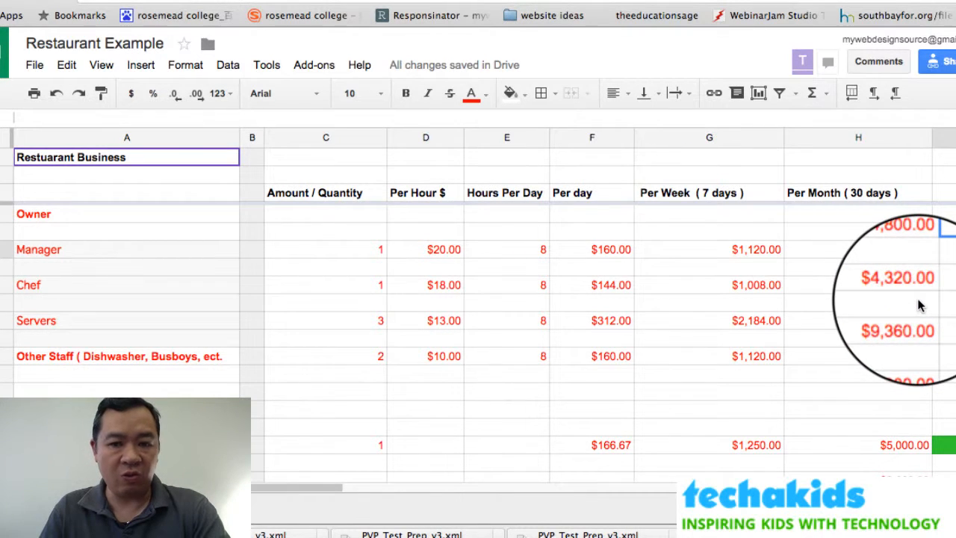
{"action": "left_click", "coordinate": [881, 252]}
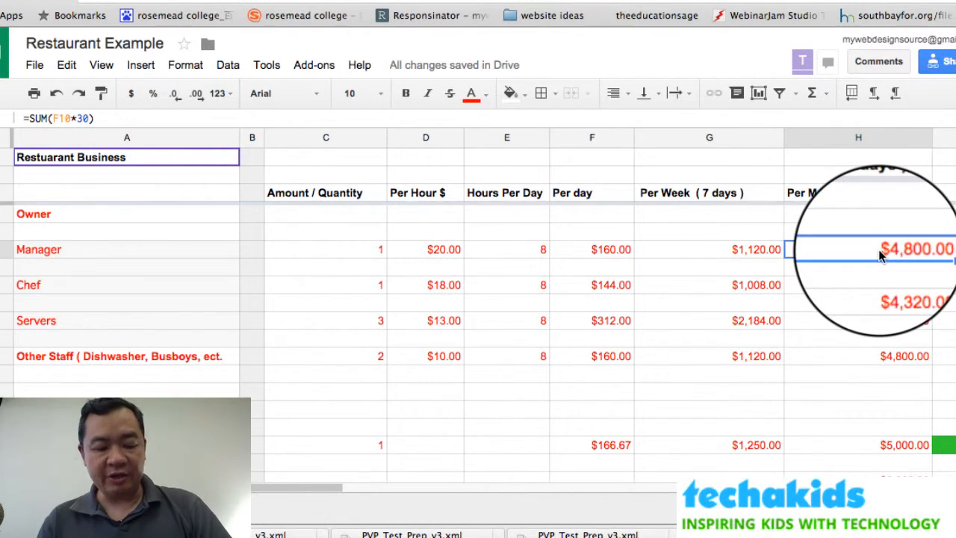
{"action": "right_click", "coordinate": [881, 256]}
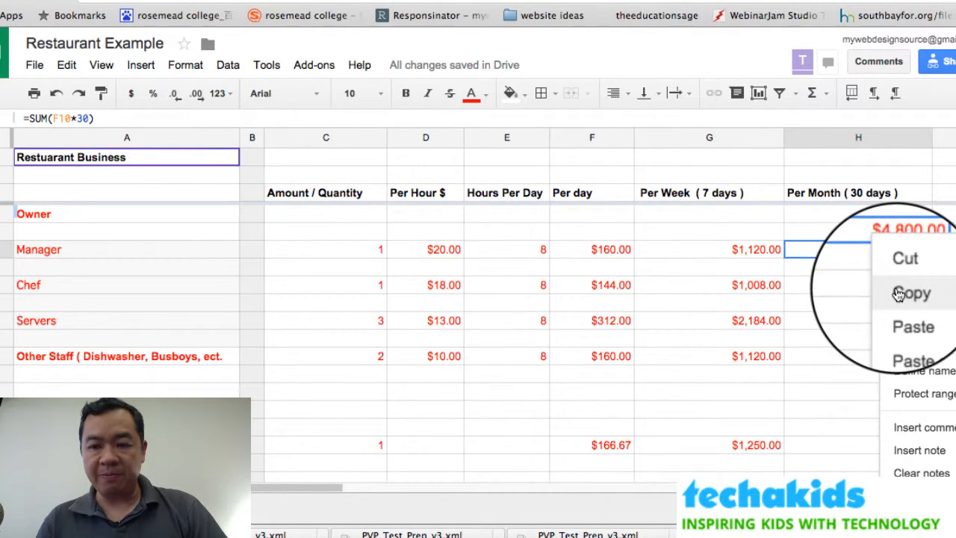
{"action": "left_click", "coordinate": [895, 286]}
{"action": "left_click", "coordinate": [863, 286]}
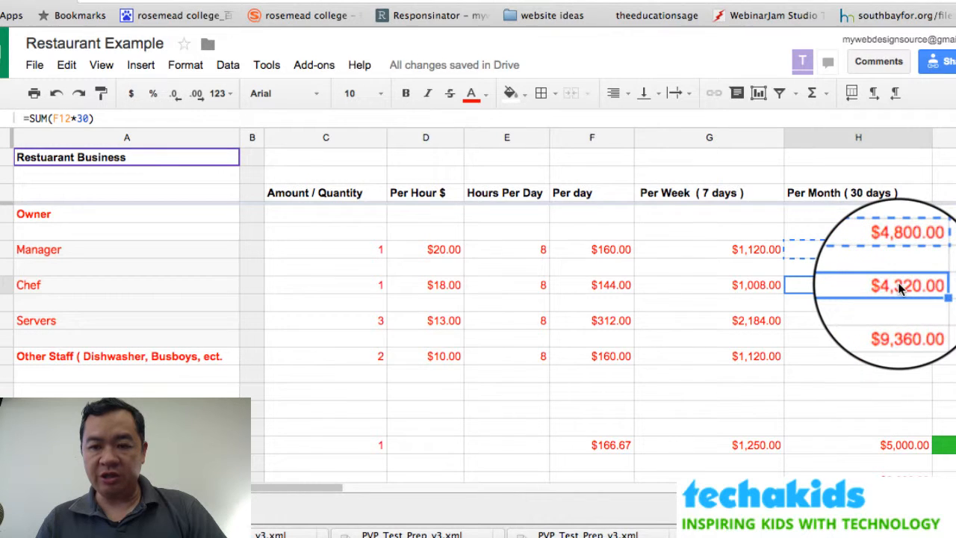
{"action": "right_click", "coordinate": [897, 284]}
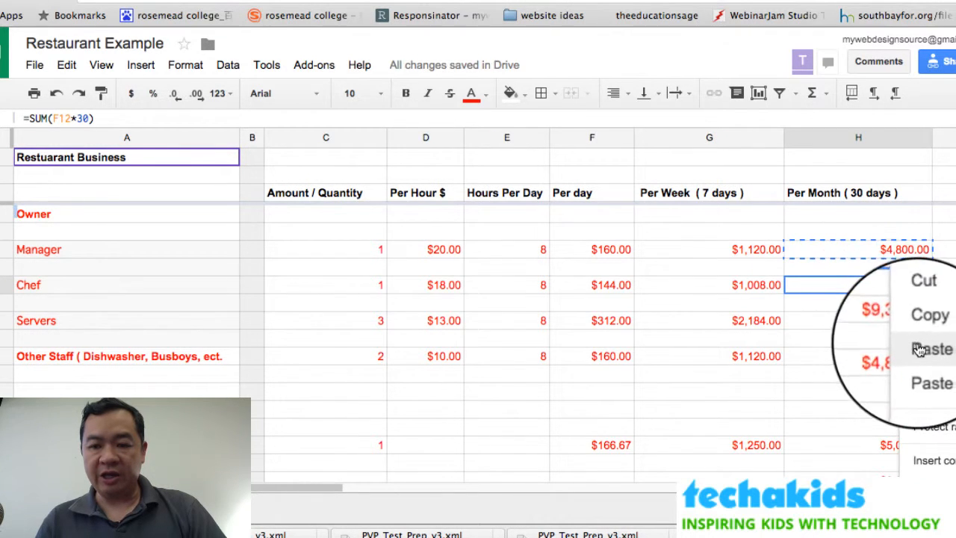
{"action": "left_click", "coordinate": [922, 349]}
{"action": "key", "text": "Return"}
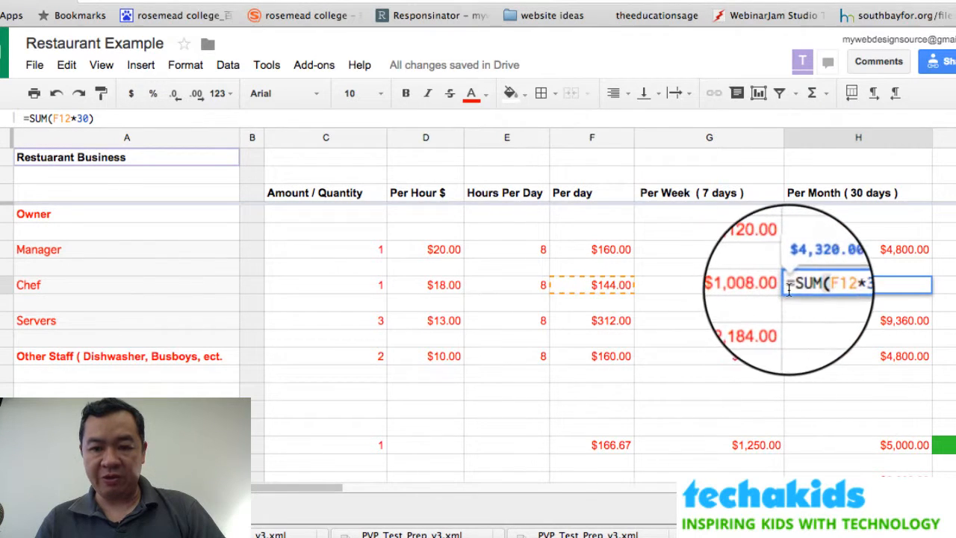
{"action": "key", "text": "Return"}
{"action": "left_click", "coordinate": [909, 287]}
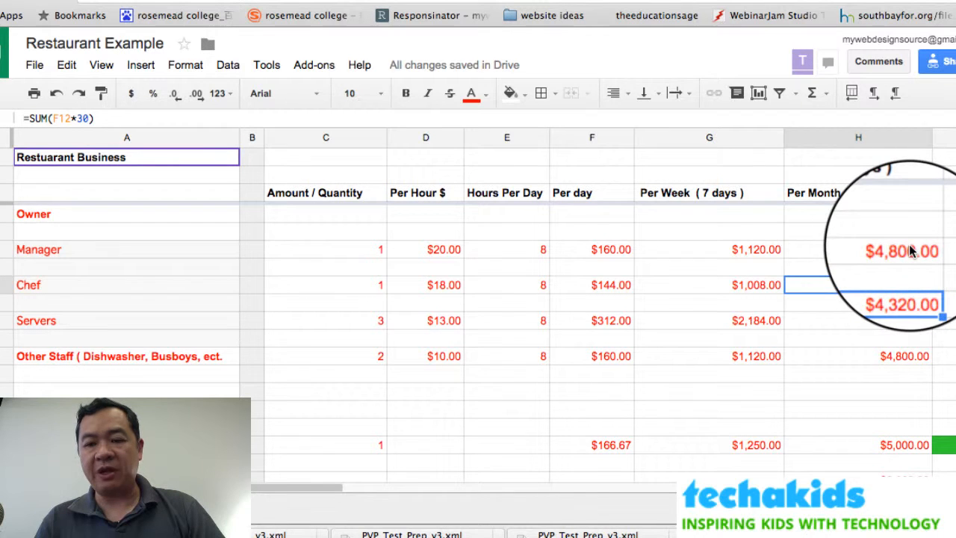
{"action": "left_click", "coordinate": [909, 251]}
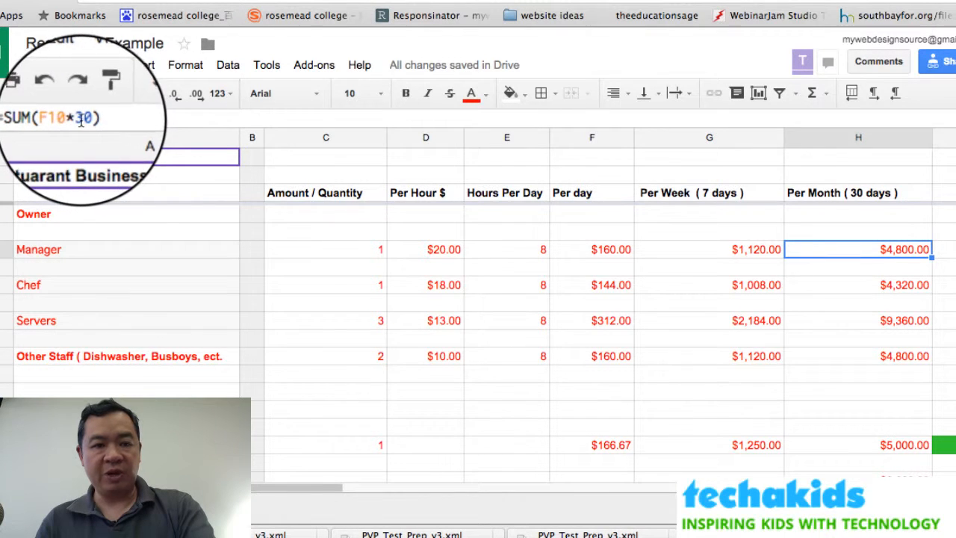
{"action": "left_click", "coordinate": [871, 284]}
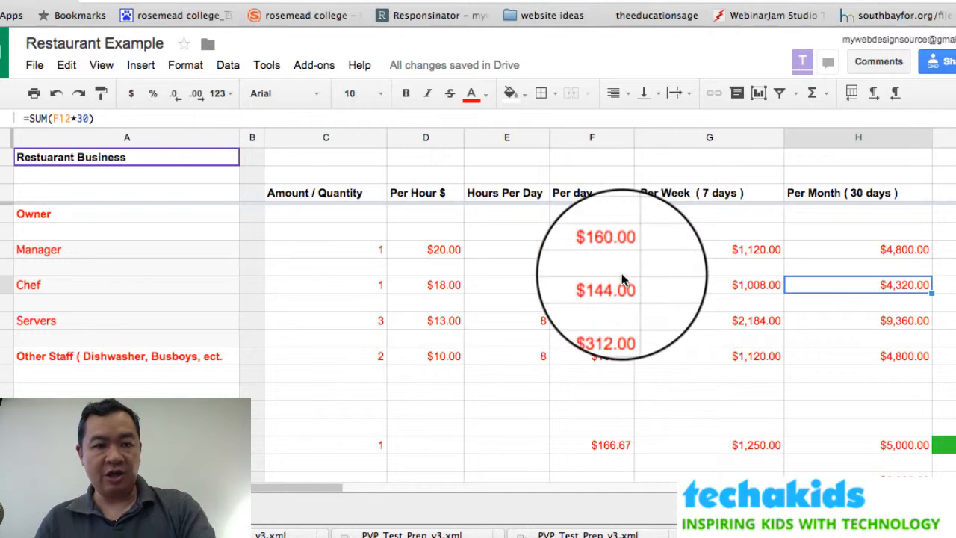
{"action": "left_click", "coordinate": [603, 285]}
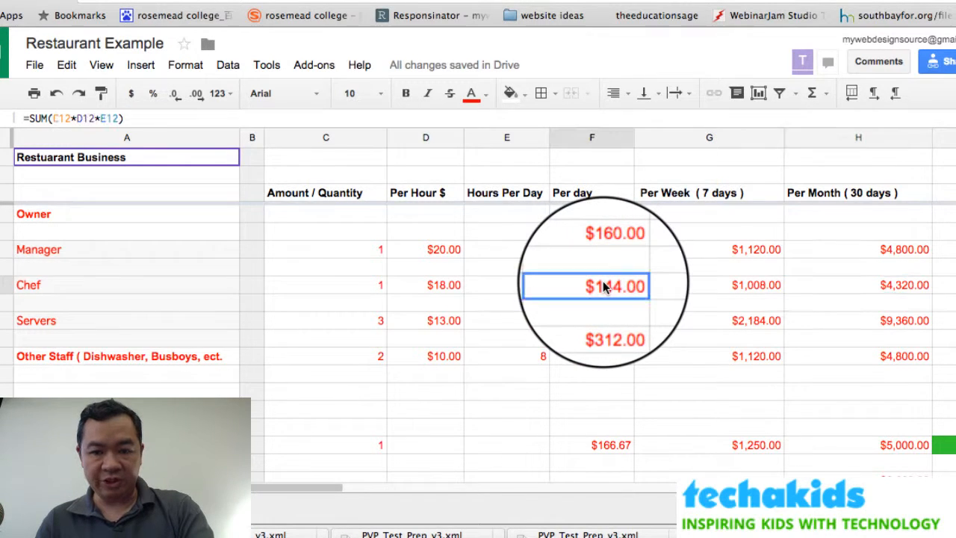
{"action": "left_click", "coordinate": [859, 284]}
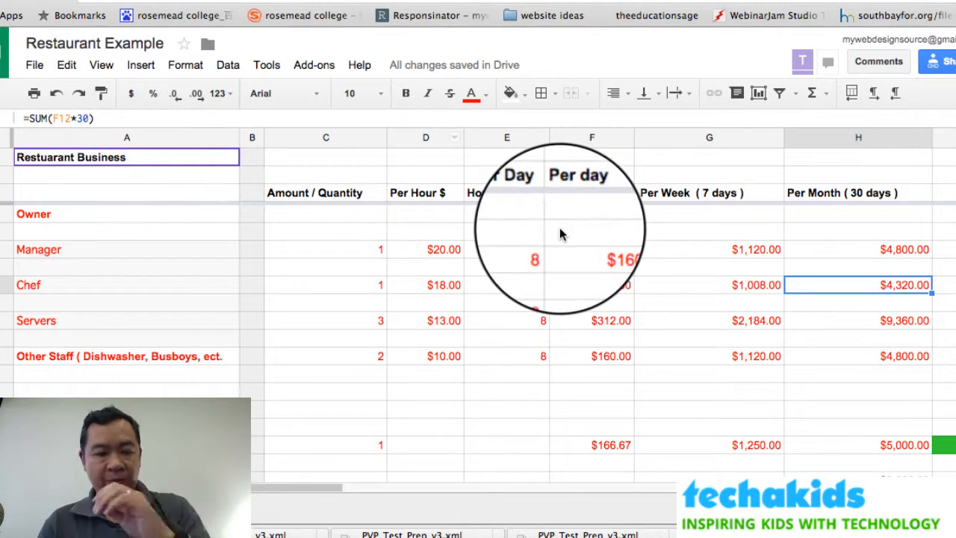
Check how the Rent row's daily and weekly costs are calculated.
{"action": "scroll", "coordinate": [789, 322], "scroll_direction": "down", "scroll_amount": 2}
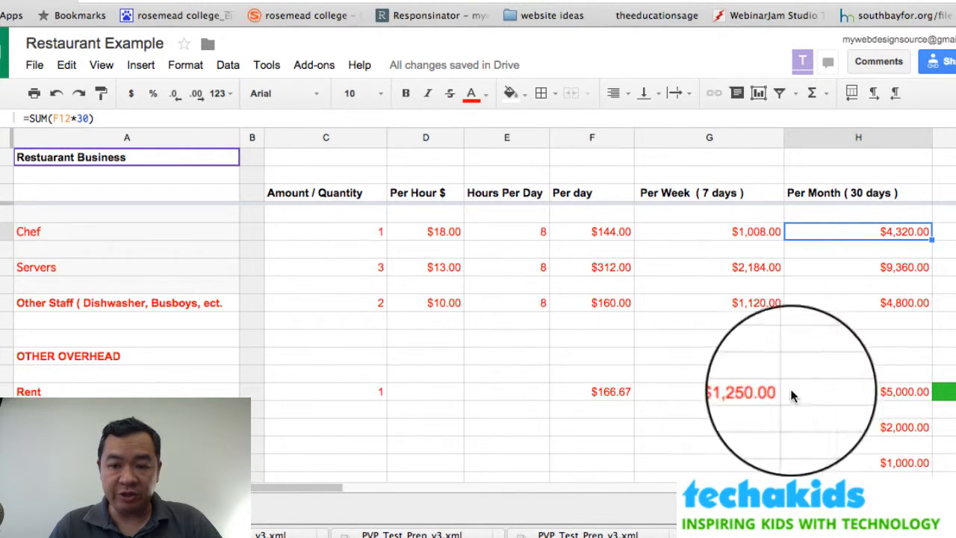
{"action": "left_click", "coordinate": [754, 393]}
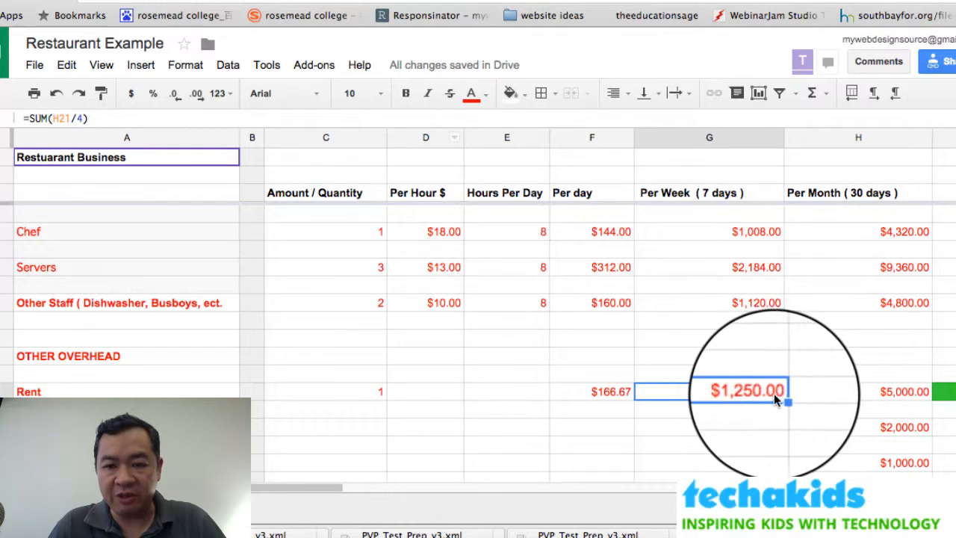
{"action": "left_click", "coordinate": [599, 390]}
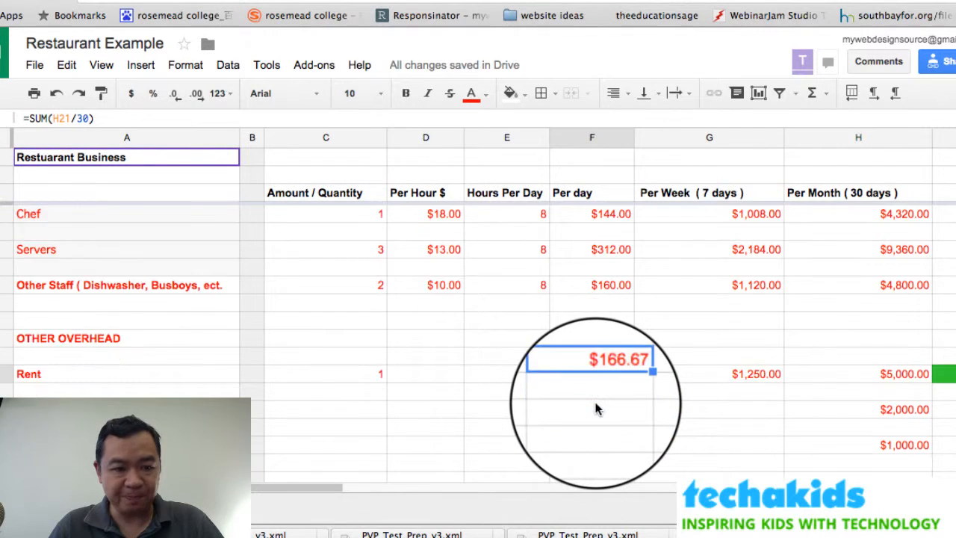
{"action": "scroll", "coordinate": [596, 408], "scroll_direction": "down", "scroll_amount": 2}
{"action": "scroll", "coordinate": [595, 408], "scroll_direction": "down", "scroll_amount": 1}
{"action": "scroll", "coordinate": [595, 408], "scroll_direction": "down", "scroll_amount": 4}
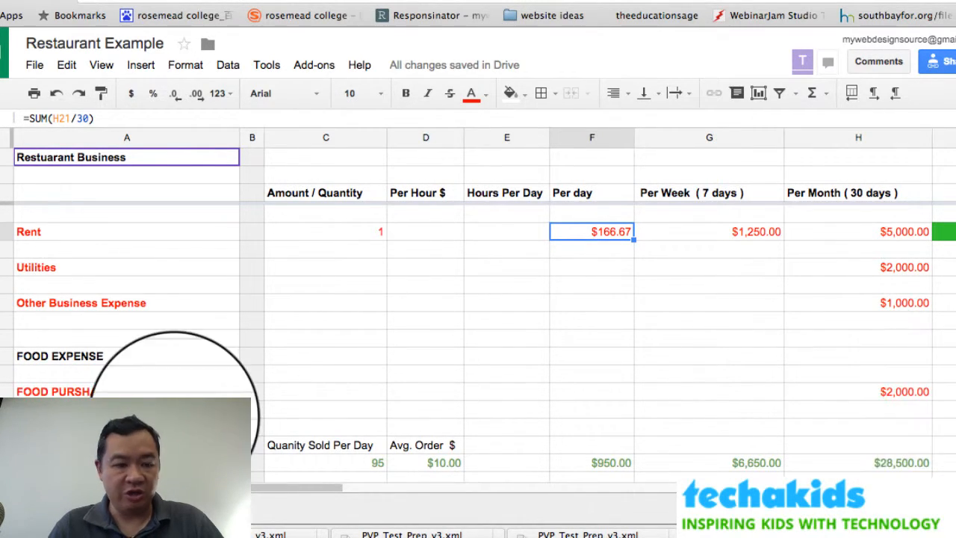
Correct the FOOD PURSHASE label to read FOOD PURCHASE.
{"action": "left_click", "coordinate": [83, 393]}
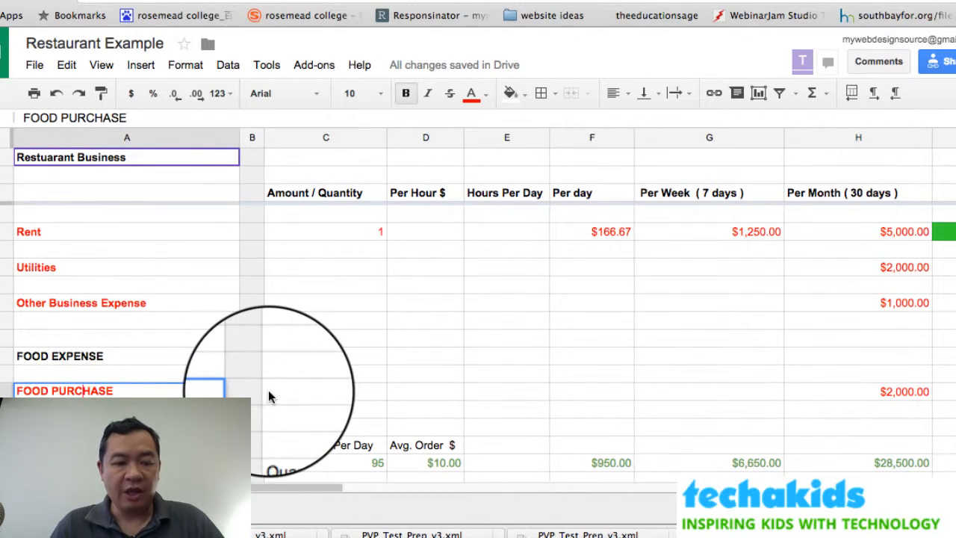
{"action": "scroll", "coordinate": [268, 390], "scroll_direction": "down", "scroll_amount": 3}
{"action": "left_click", "coordinate": [416, 390]}
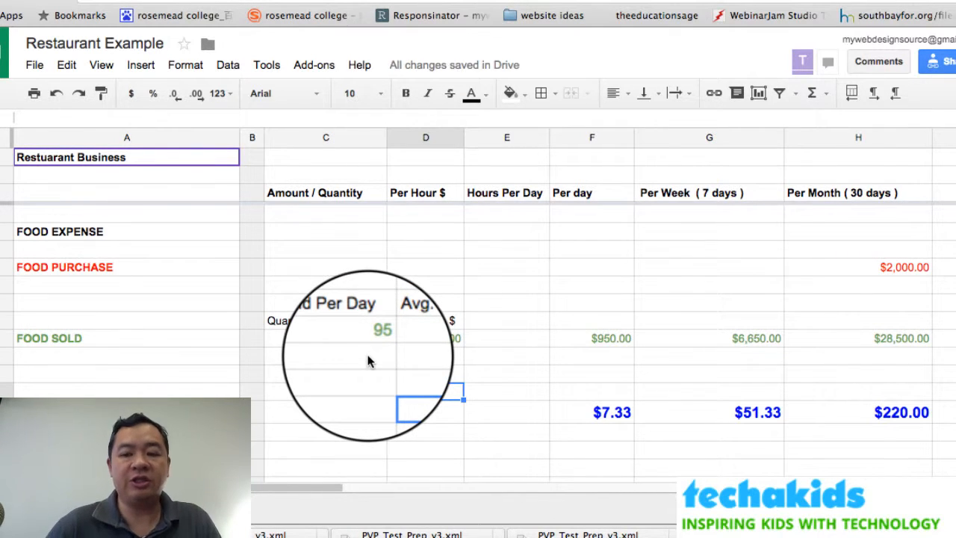
{"action": "scroll", "coordinate": [368, 362], "scroll_direction": "up", "scroll_amount": 10}
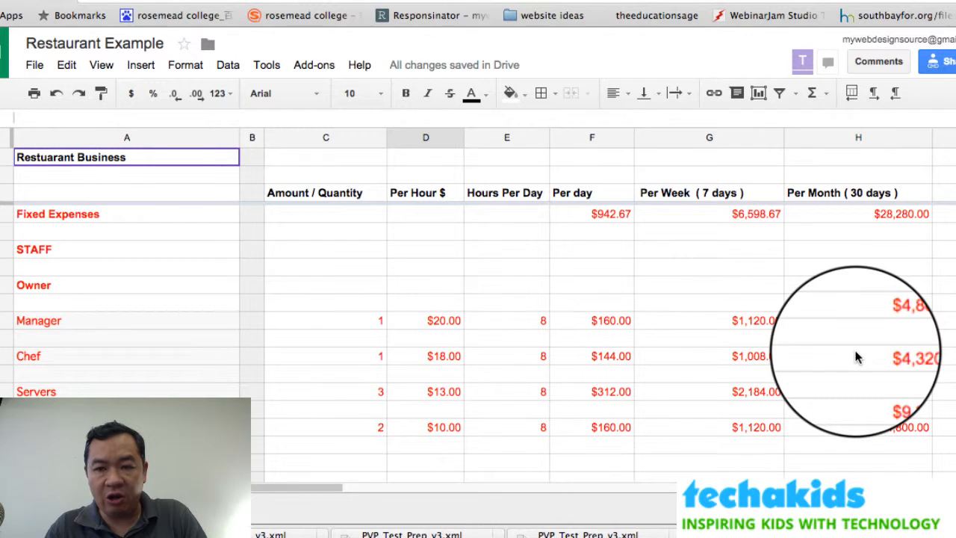
{"action": "scroll", "coordinate": [857, 357], "scroll_direction": "down", "scroll_amount": 5}
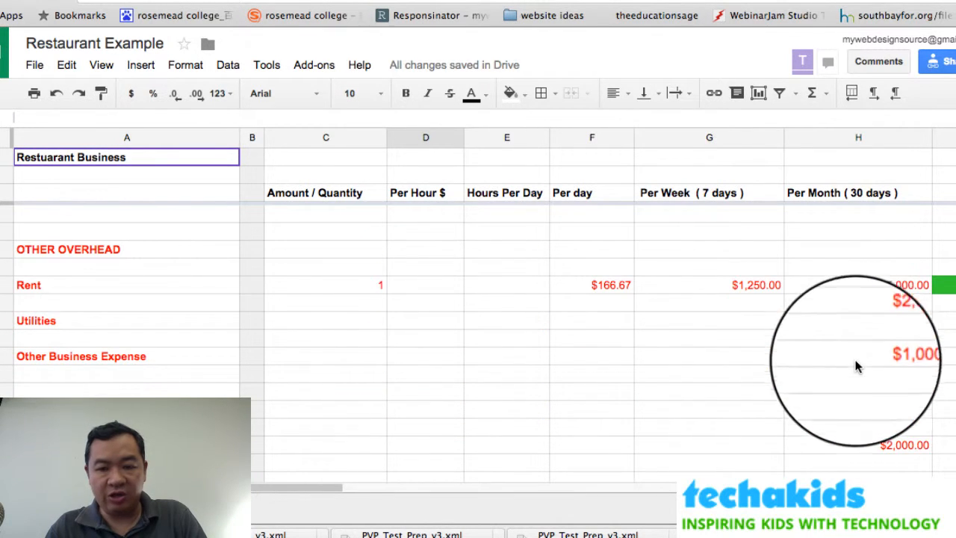
{"action": "left_click_drag", "start_coordinate": [833, 448], "coordinate": [835, 321]}
{"action": "scroll", "coordinate": [833, 341], "scroll_direction": "up", "scroll_amount": 4}
{"action": "scroll", "coordinate": [844, 354], "scroll_direction": "down", "scroll_amount": 4}
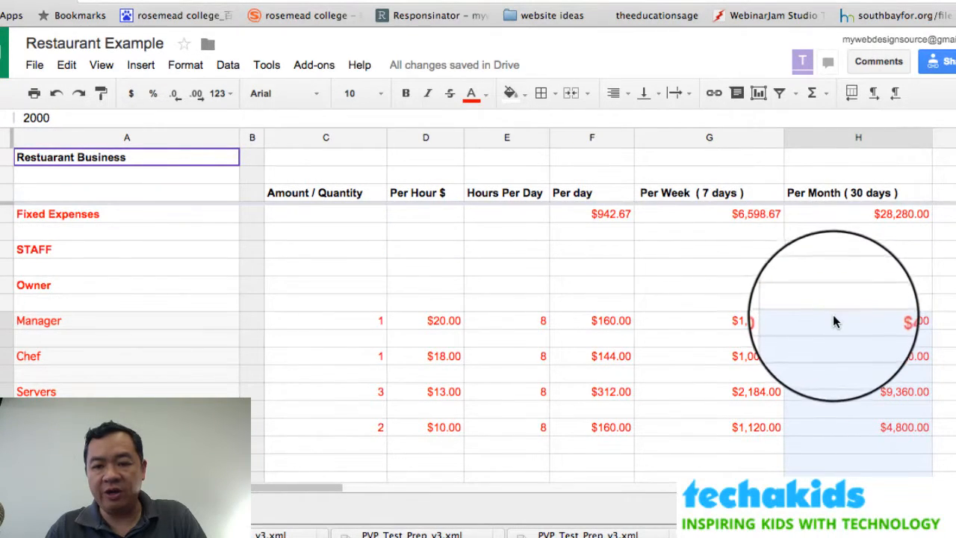
{"action": "left_click", "coordinate": [883, 215]}
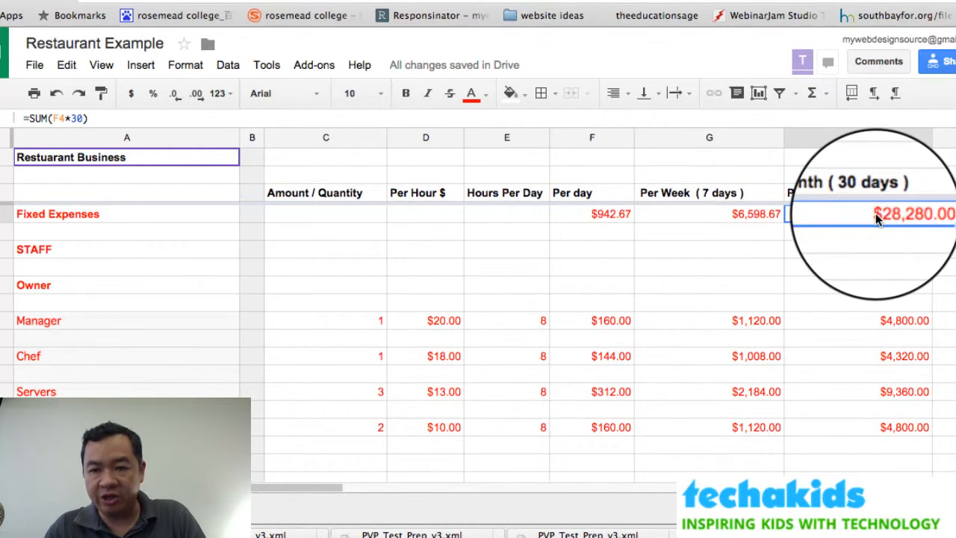
{"action": "double_click", "coordinate": [60, 118]}
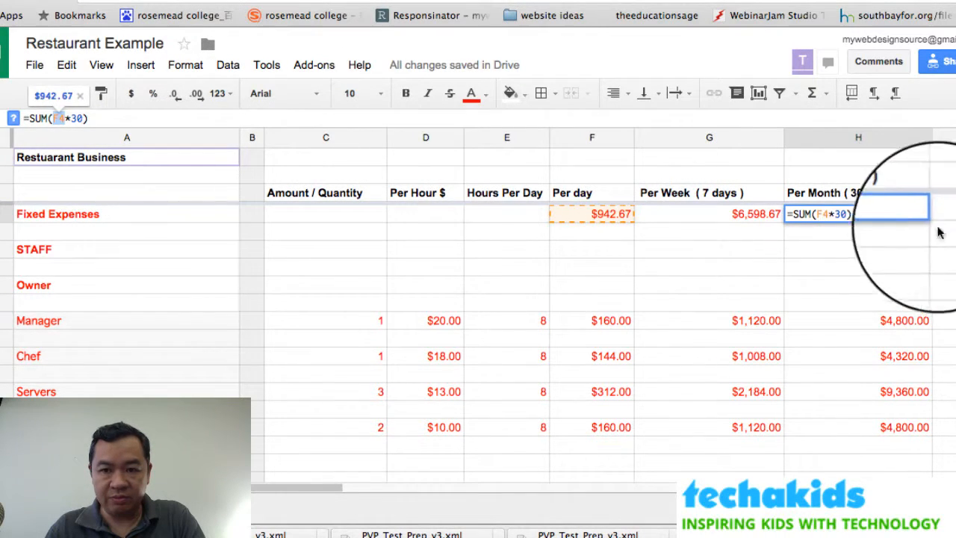
{"action": "key", "text": "Return"}
{"action": "left_click", "coordinate": [889, 213]}
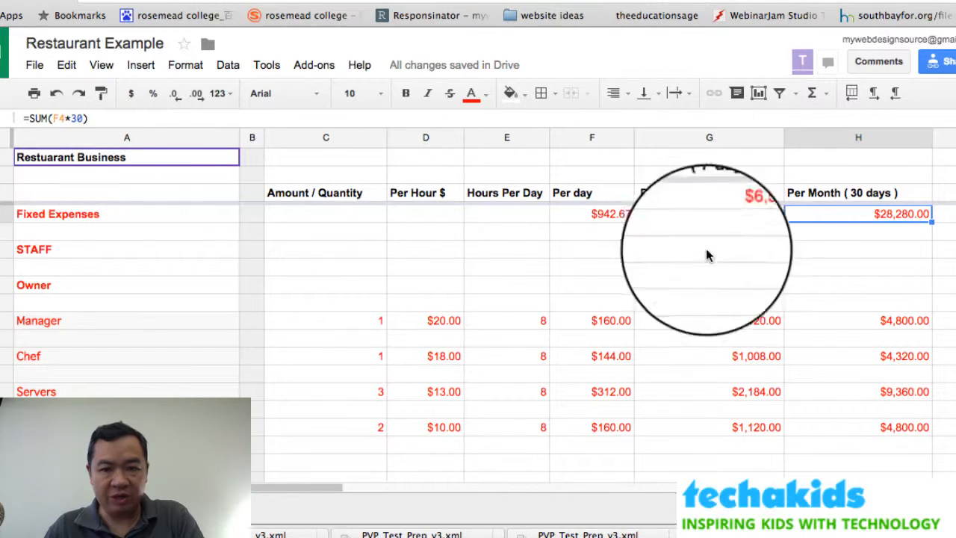
{"action": "scroll", "coordinate": [917, 257], "scroll_direction": "down", "scroll_amount": 5}
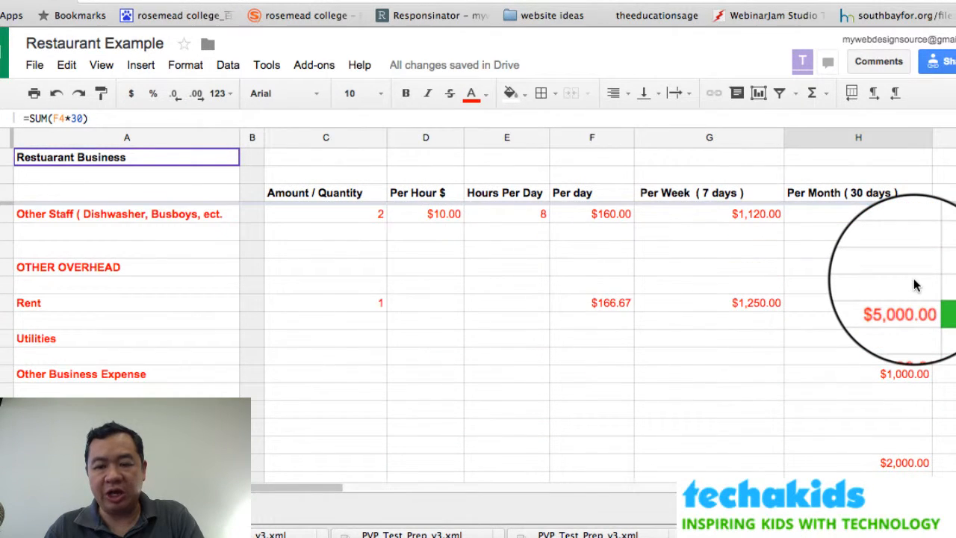
{"action": "scroll", "coordinate": [915, 285], "scroll_direction": "down", "scroll_amount": 1}
{"action": "left_click_drag", "start_coordinate": [855, 423], "coordinate": [856, 290]}
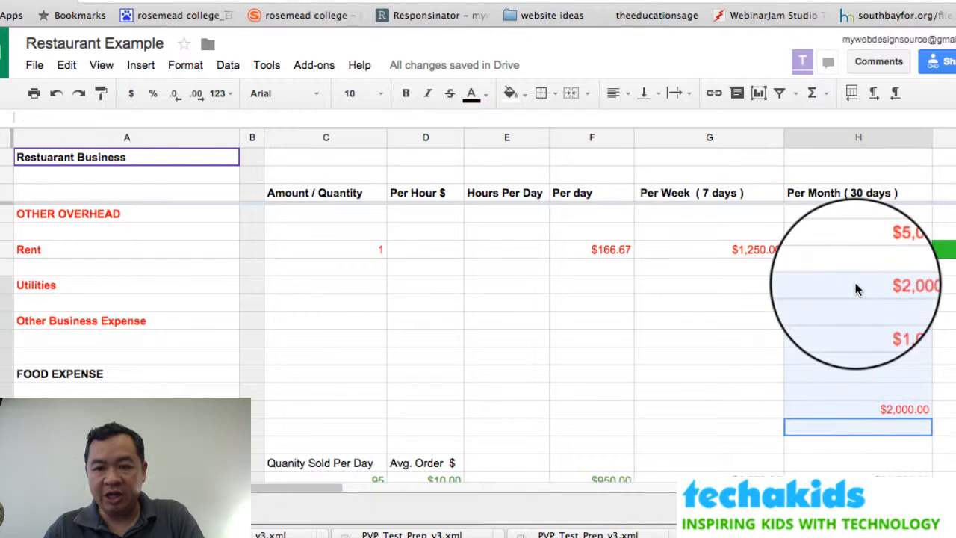
{"action": "scroll", "coordinate": [856, 285], "scroll_direction": "up", "scroll_amount": 6}
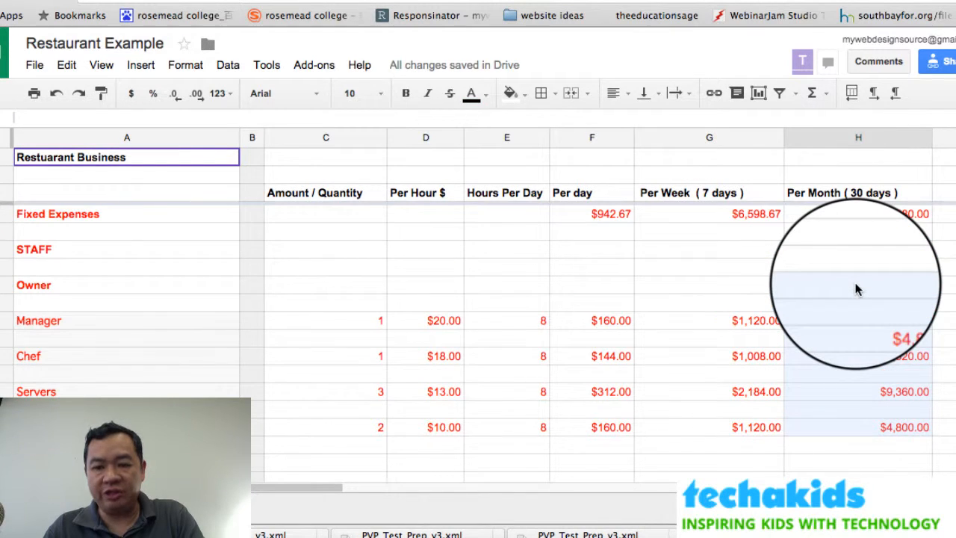
{"action": "left_click", "coordinate": [888, 214]}
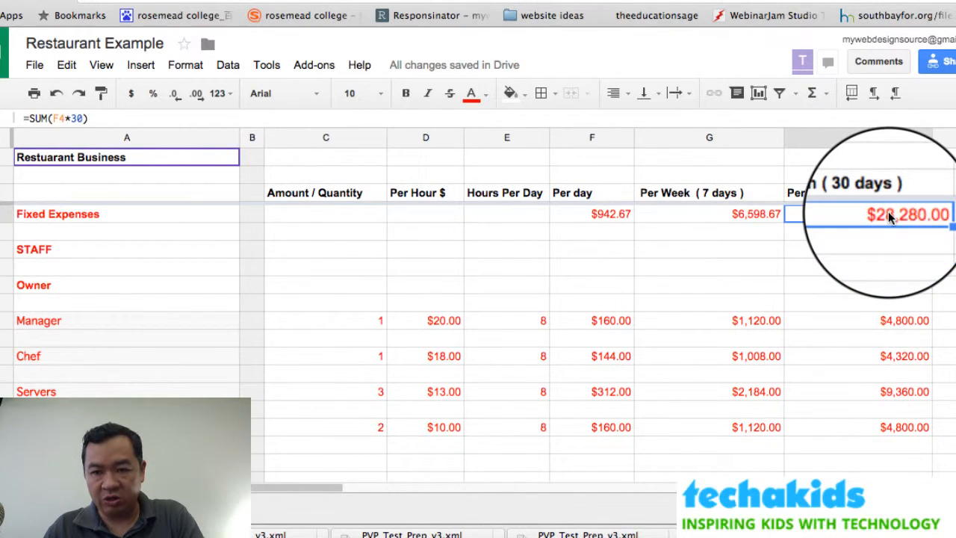
{"action": "scroll", "coordinate": [888, 213], "scroll_direction": "down", "scroll_amount": 10}
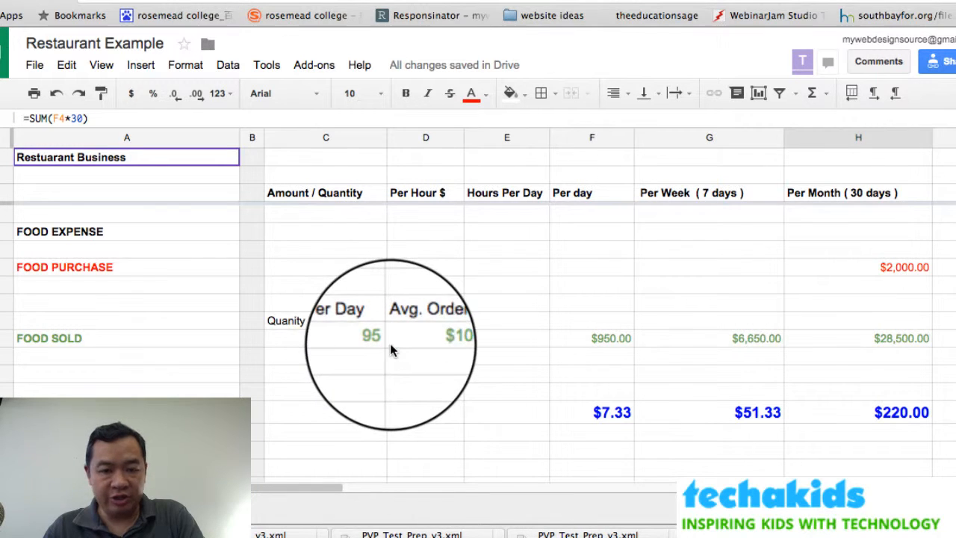
{"action": "left_click", "coordinate": [438, 337]}
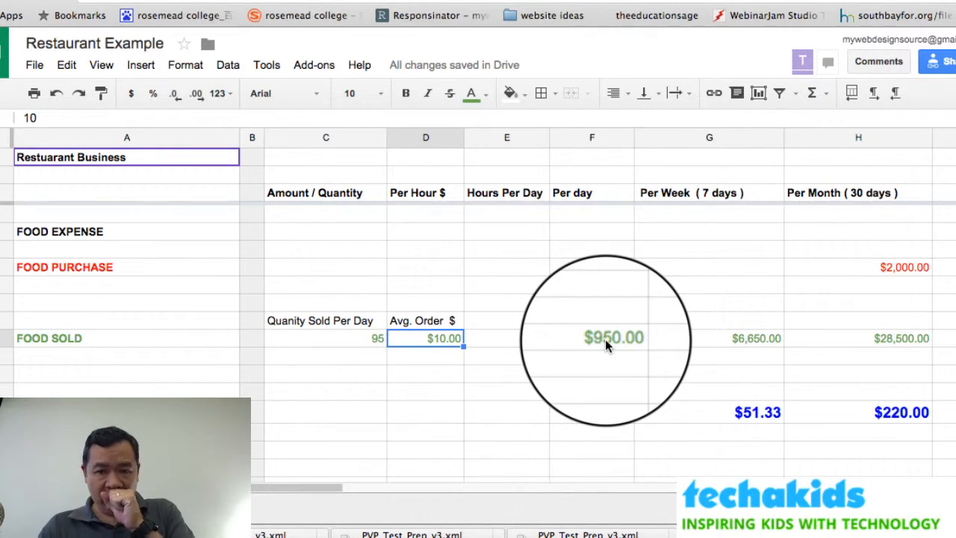
{"action": "left_click", "coordinate": [757, 338]}
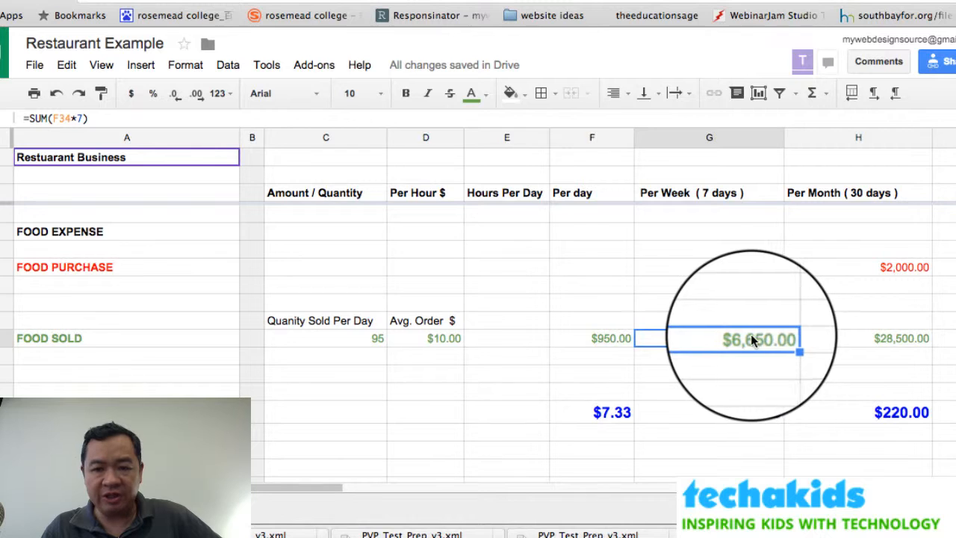
{"action": "left_click", "coordinate": [845, 340]}
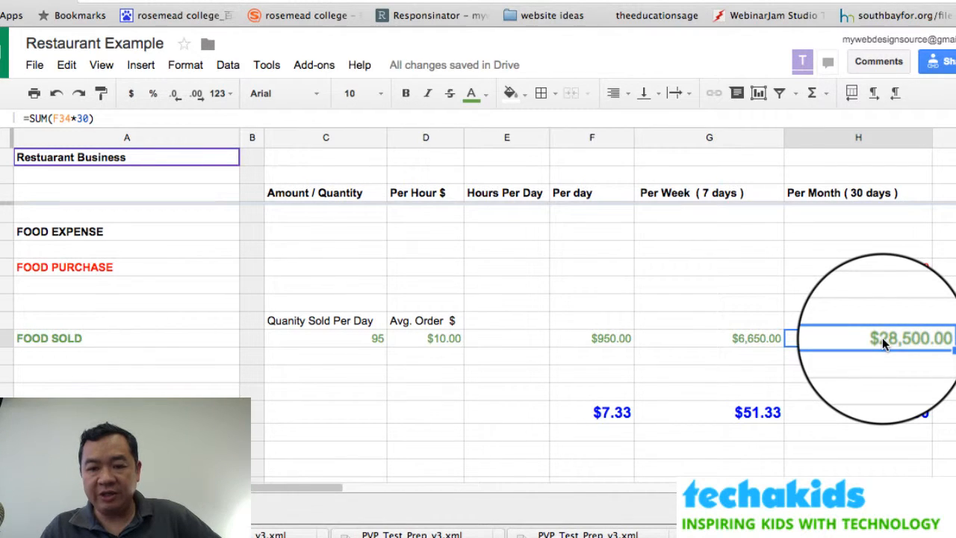
{"action": "left_click", "coordinate": [877, 411]}
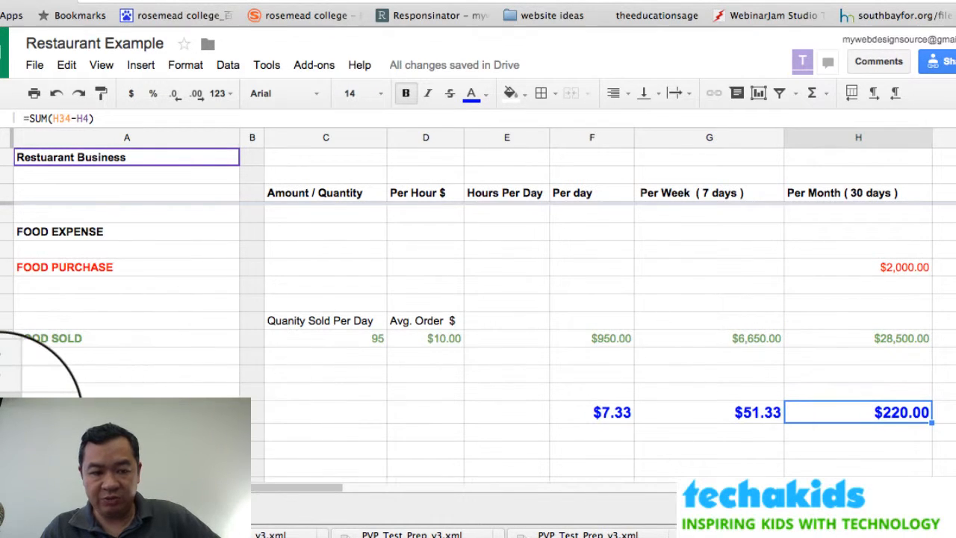
{"action": "left_click", "coordinate": [6, 412]}
{"action": "left_click", "coordinate": [856, 419]}
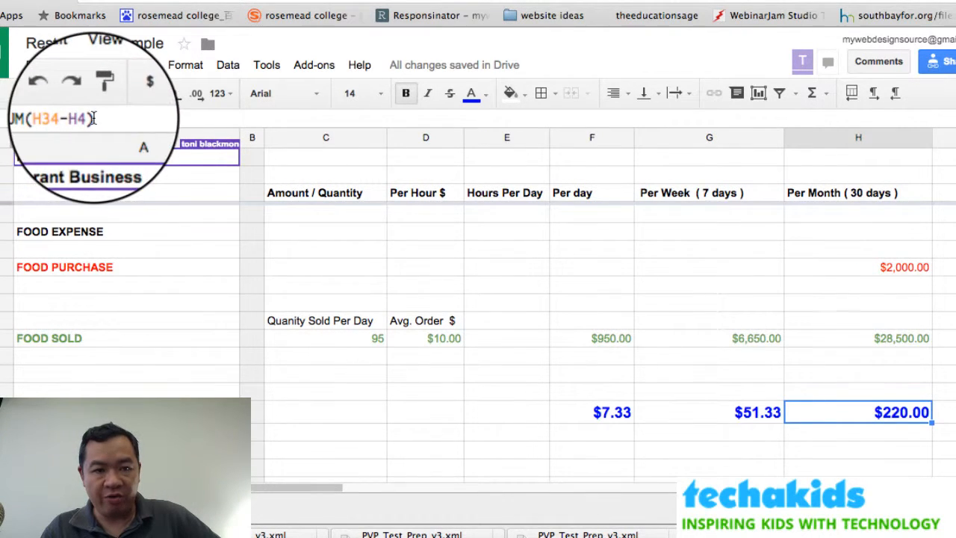
{"action": "scroll", "coordinate": [864, 322], "scroll_direction": "up", "scroll_amount": 5}
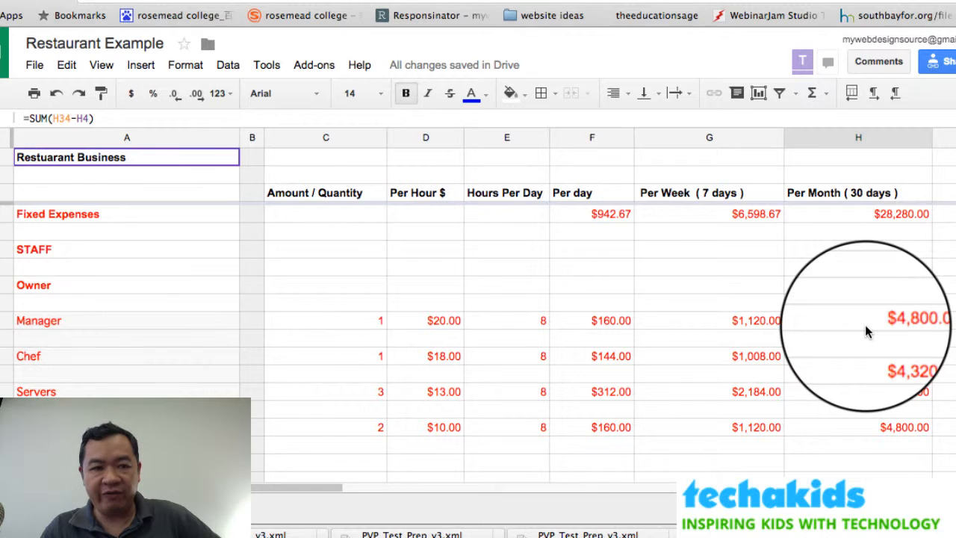
{"action": "left_click", "coordinate": [866, 213]}
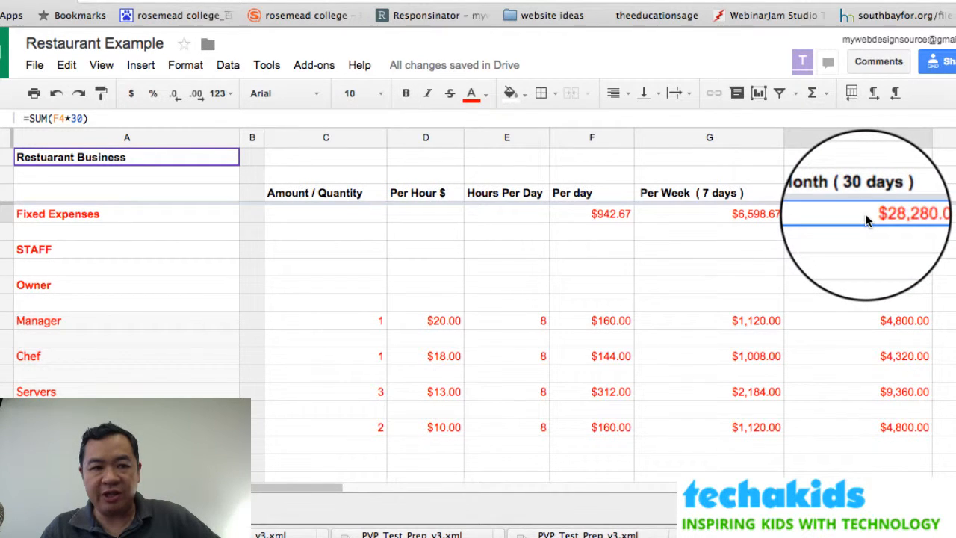
{"action": "scroll", "coordinate": [865, 213], "scroll_direction": "down", "scroll_amount": 5}
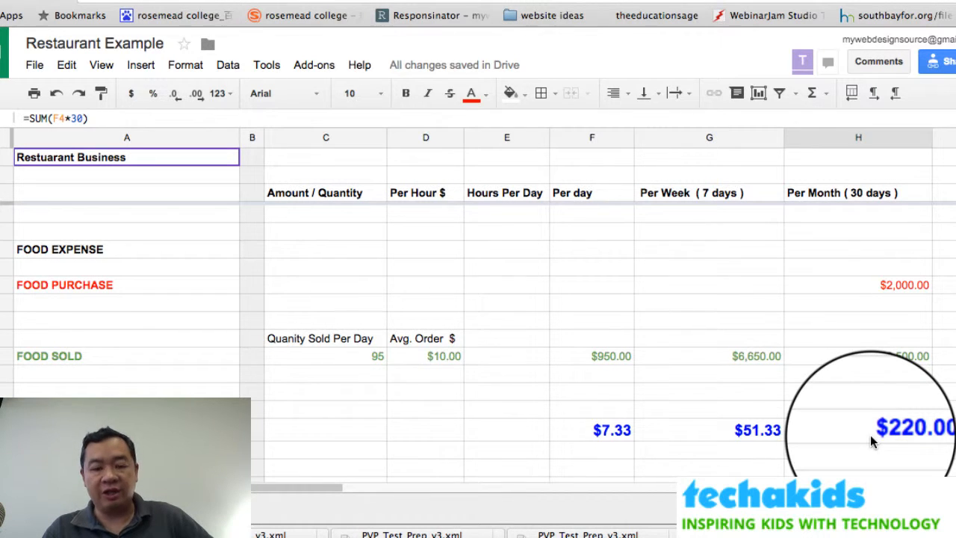
Change the FOOD SOLD quantity sold per day to 50.
{"action": "left_click", "coordinate": [314, 357]}
{"action": "scroll", "coordinate": [313, 359], "scroll_direction": "up", "scroll_amount": 5}
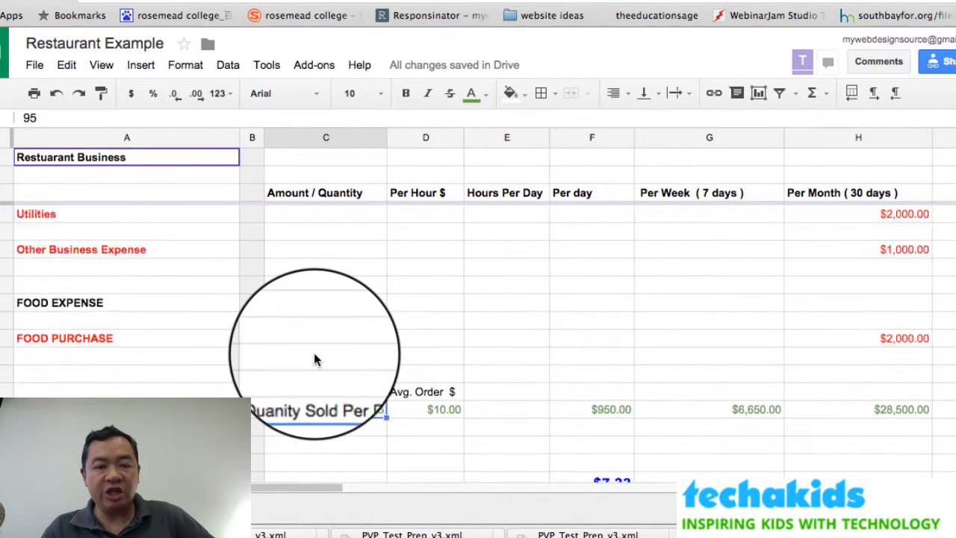
{"action": "scroll", "coordinate": [314, 354], "scroll_direction": "down", "scroll_amount": 7}
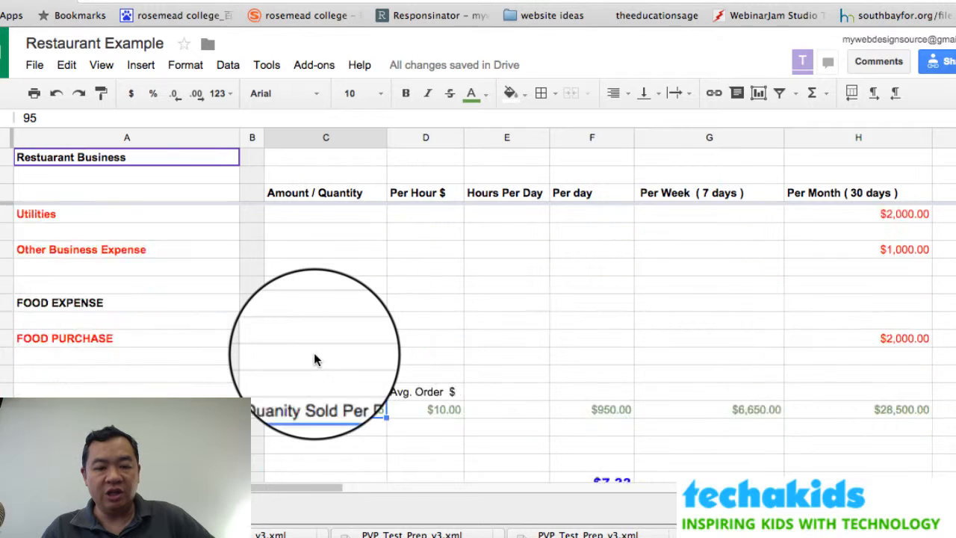
{"action": "scroll", "coordinate": [314, 354], "scroll_direction": "up", "scroll_amount": 3}
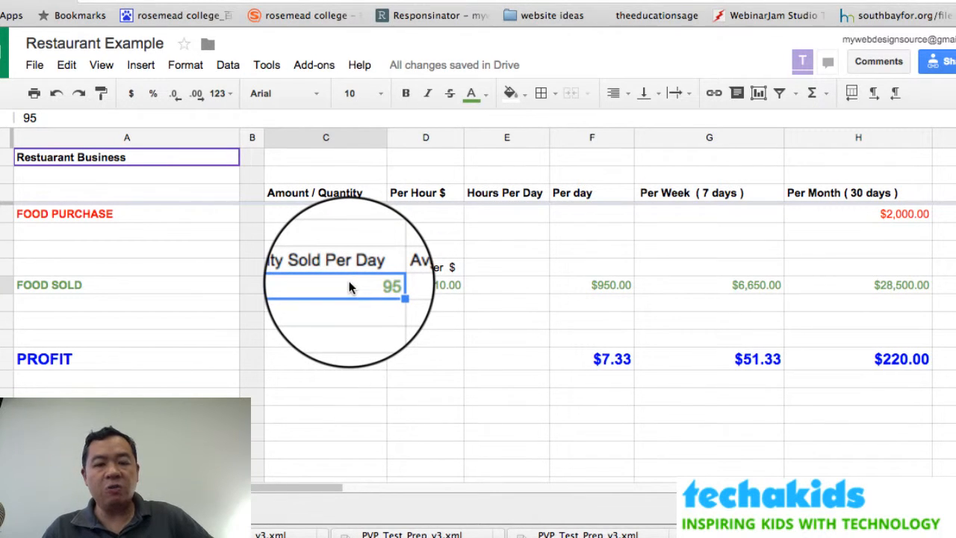
{"action": "type", "text": "5"}
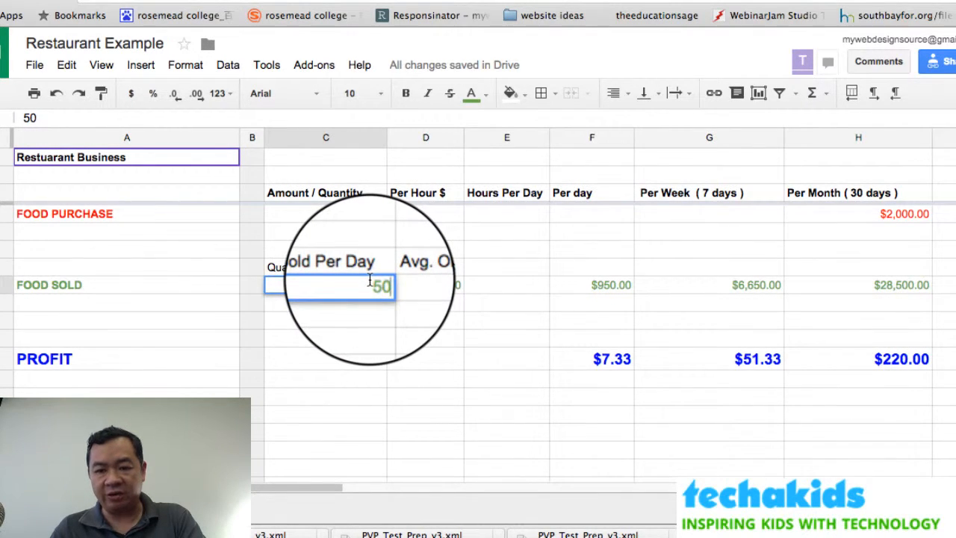
{"action": "key", "text": "Return"}
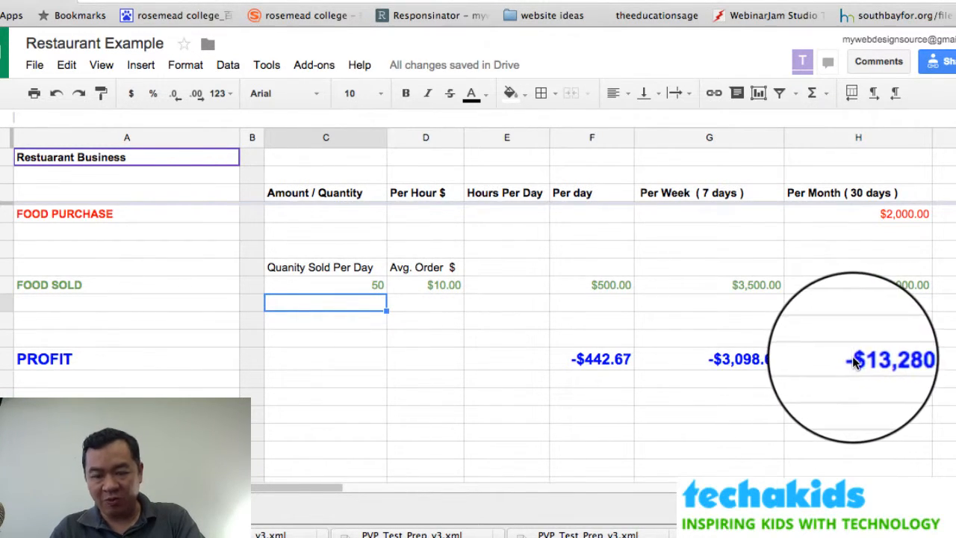
Try 200 sold per day to see profit jump, then settle back on 95.
{"action": "left_click", "coordinate": [377, 285]}
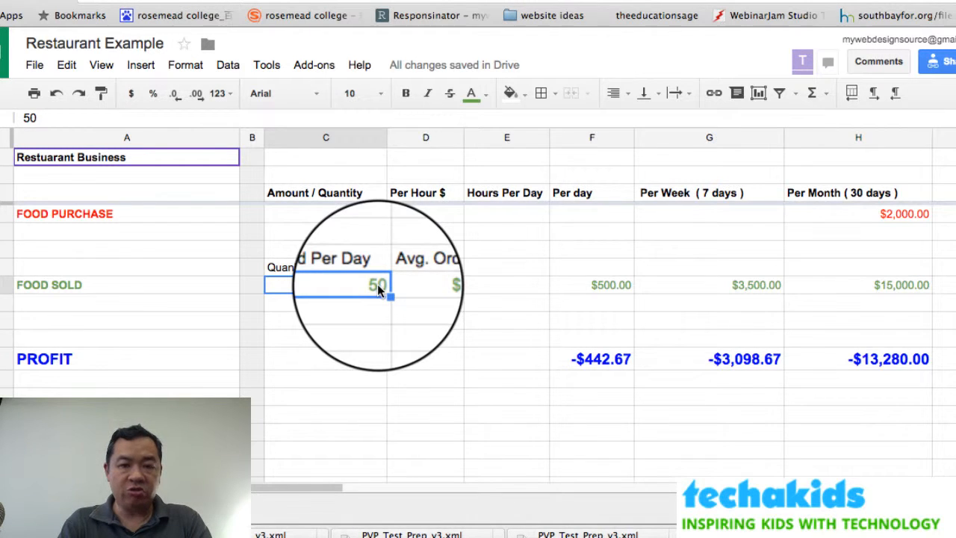
{"action": "type", "text": "200"}
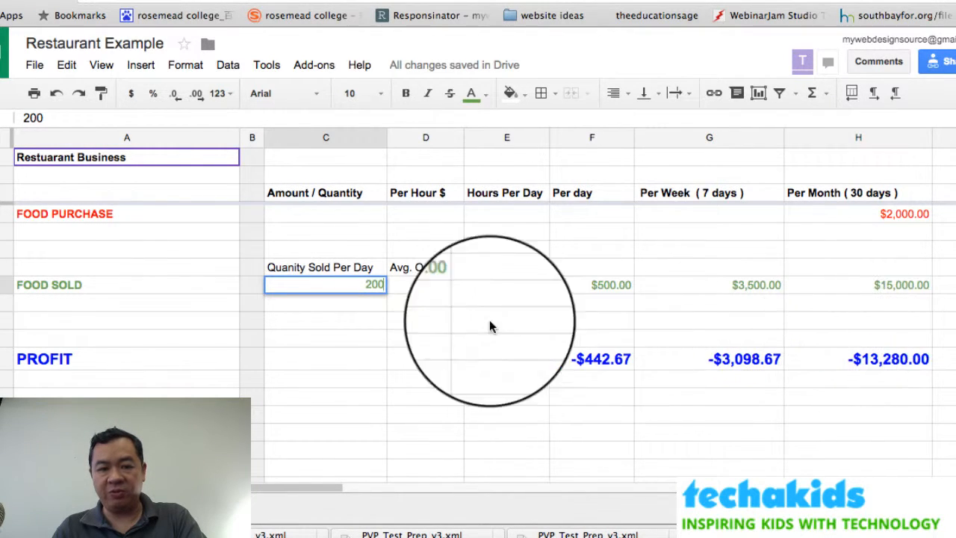
{"action": "key", "text": "Return"}
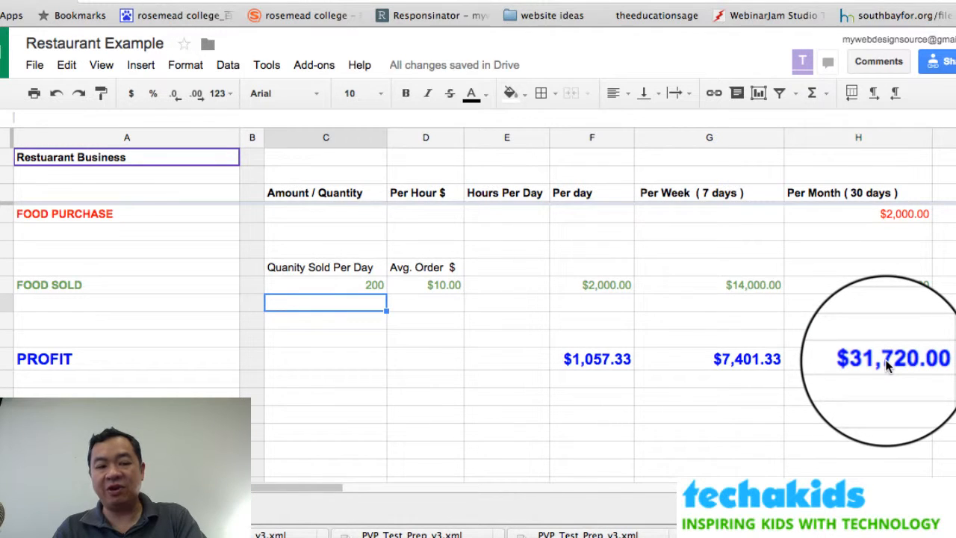
{"action": "left_click", "coordinate": [368, 283]}
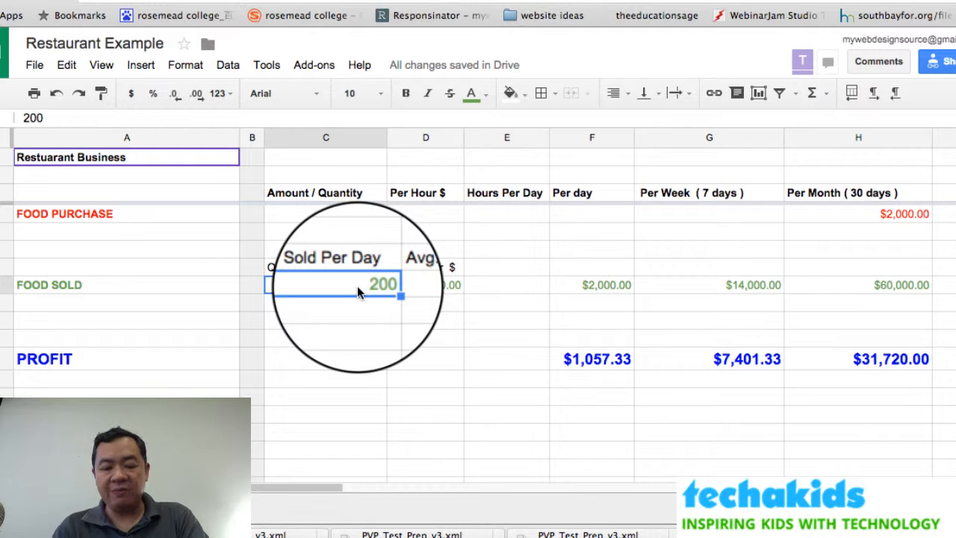
{"action": "type", "text": "95"}
{"action": "key", "text": "Return"}
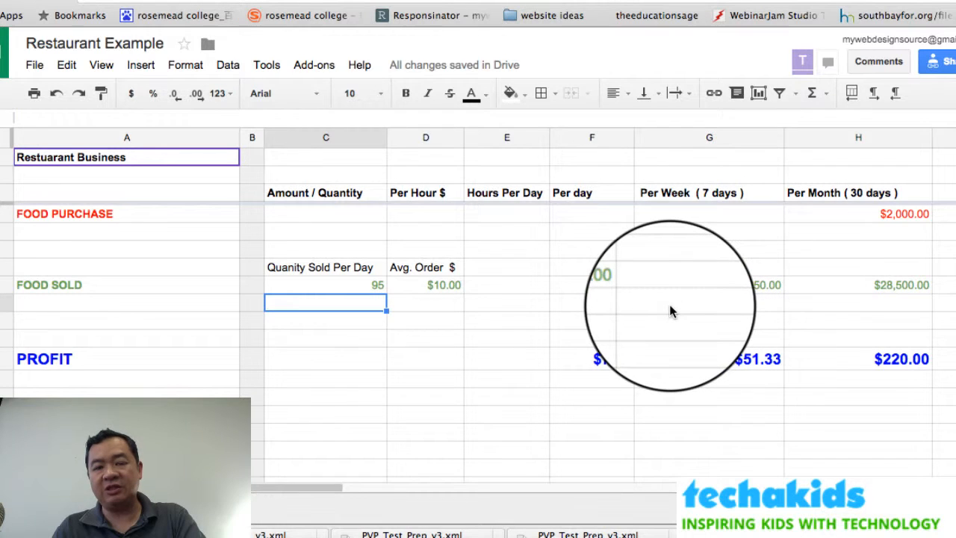
{"action": "scroll", "coordinate": [669, 311], "scroll_direction": "up", "scroll_amount": 10}
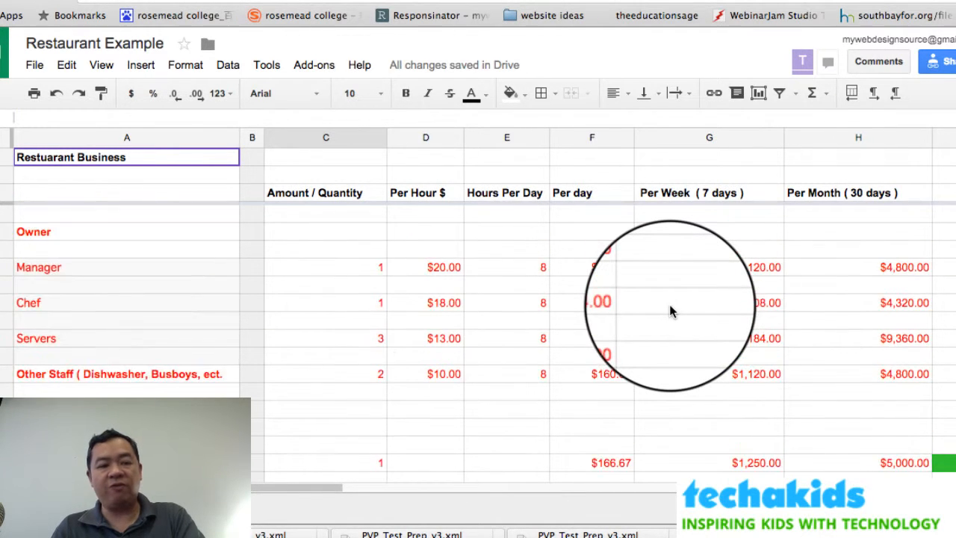
{"action": "scroll", "coordinate": [669, 311], "scroll_direction": "up", "scroll_amount": 2}
{"action": "scroll", "coordinate": [669, 312], "scroll_direction": "down", "scroll_amount": 5}
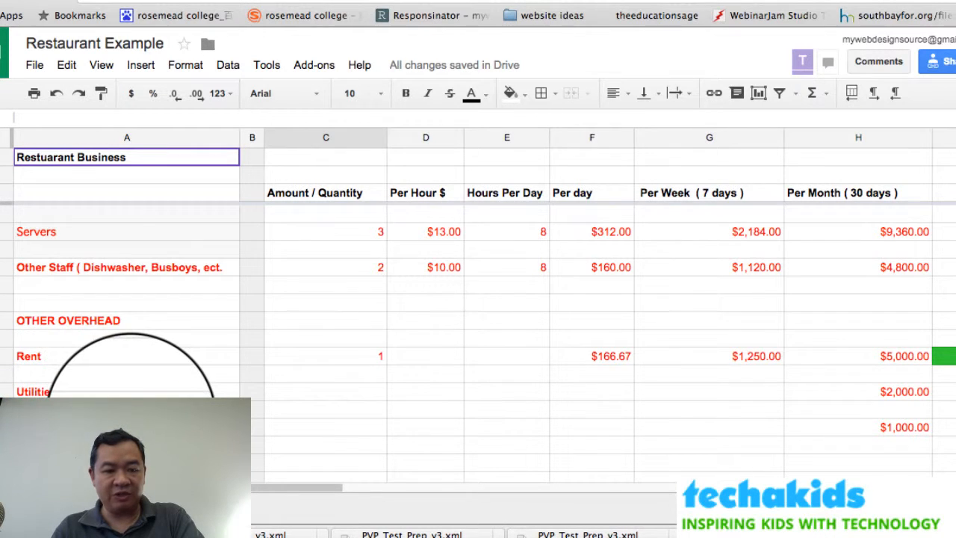
{"action": "scroll", "coordinate": [130, 415], "scroll_direction": "down", "scroll_amount": 5}
{"action": "scroll", "coordinate": [131, 418], "scroll_direction": "down", "scroll_amount": 2}
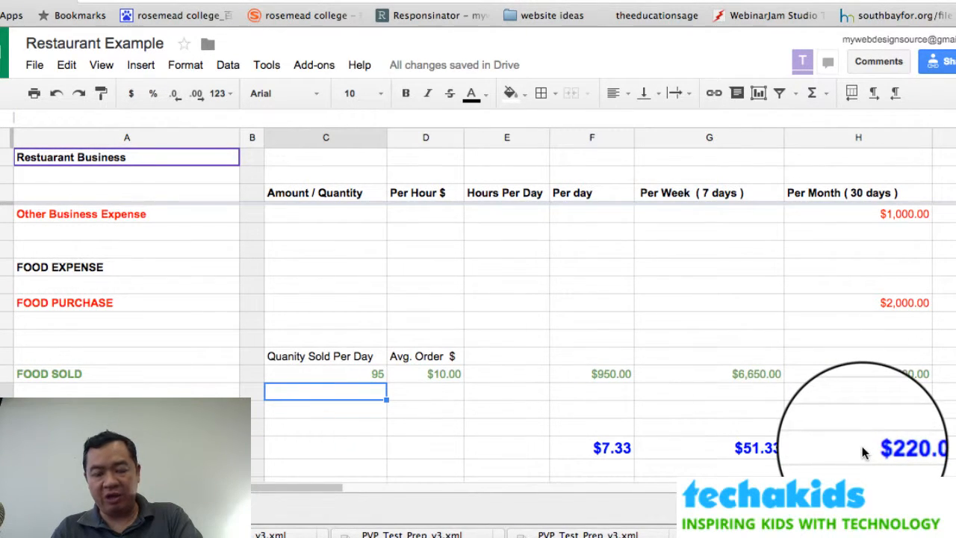
{"action": "left_click", "coordinate": [364, 375]}
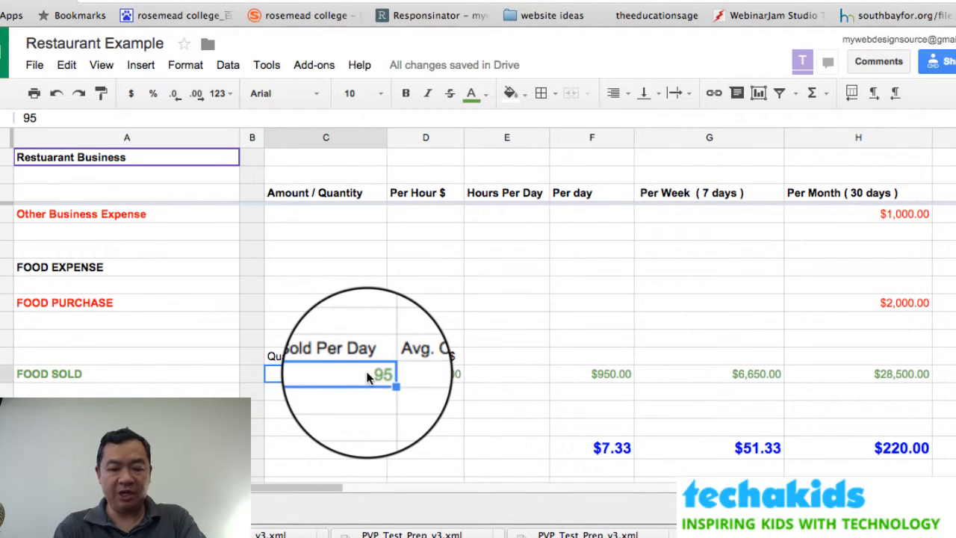
{"action": "type", "text": "94"}
{"action": "key", "text": "Return"}
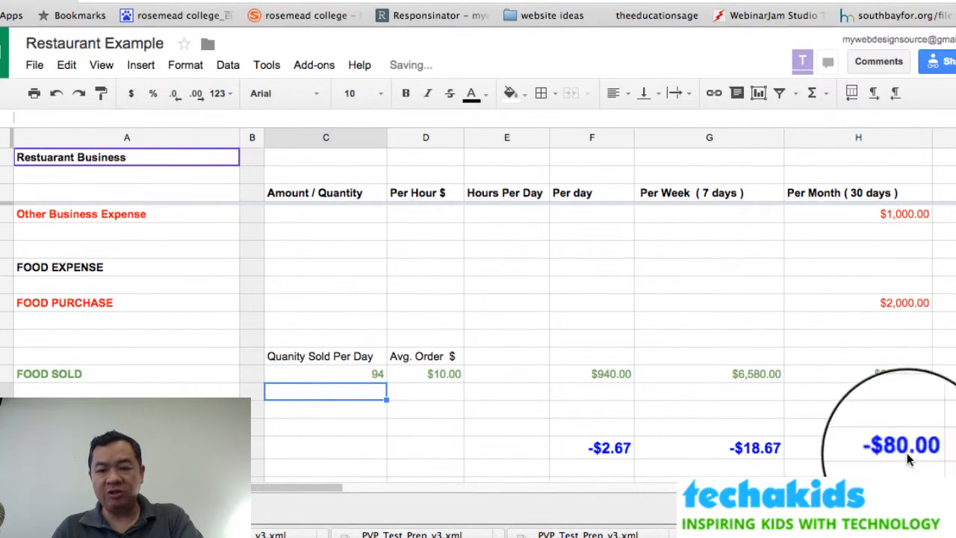
{"action": "left_click", "coordinate": [365, 375]}
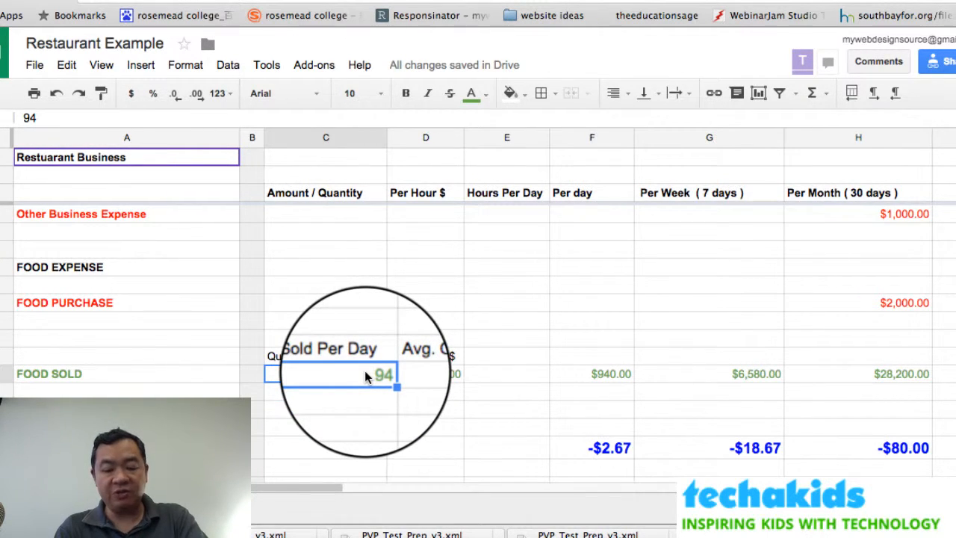
{"action": "type", "text": "95"}
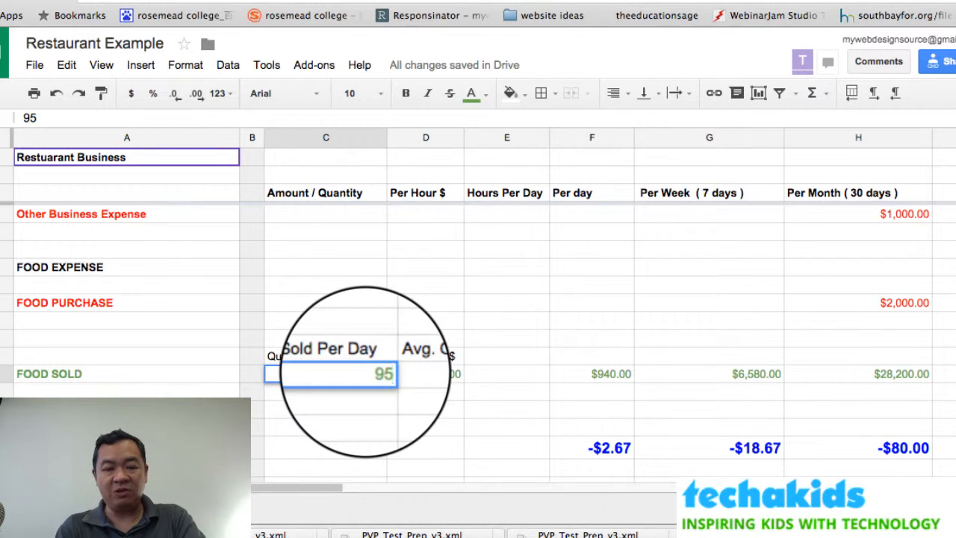
{"action": "key", "text": "Return"}
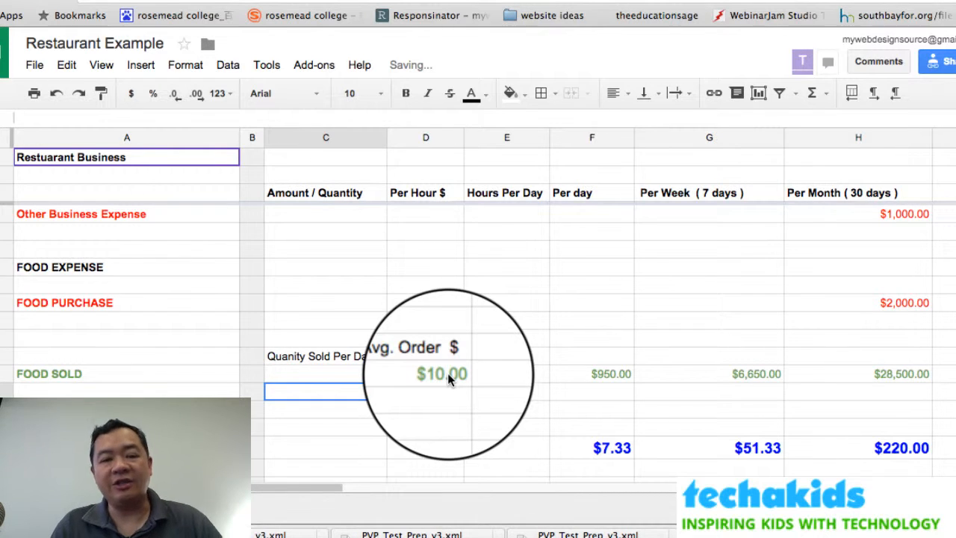
{"action": "scroll", "coordinate": [447, 373], "scroll_direction": "up", "scroll_amount": 5}
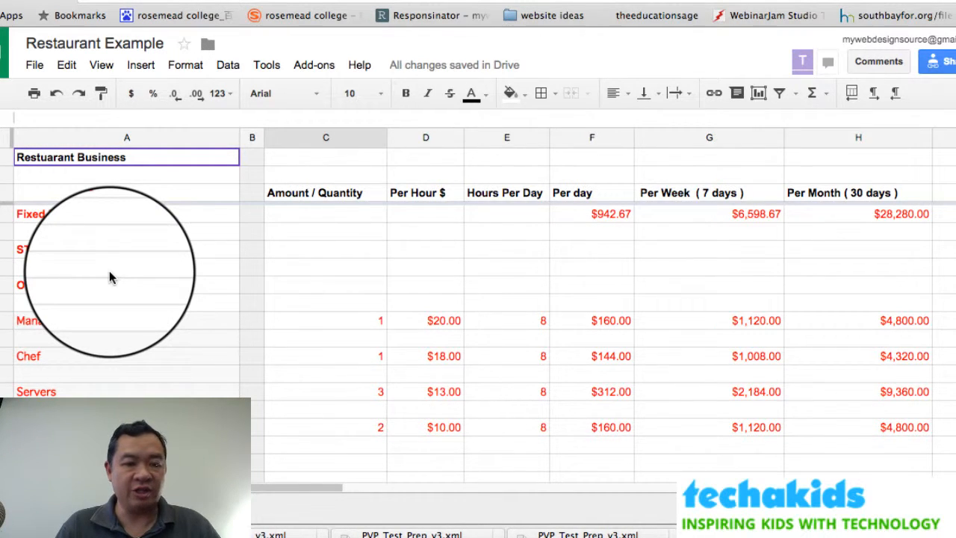
{"action": "scroll", "coordinate": [109, 270], "scroll_direction": "down", "scroll_amount": 1}
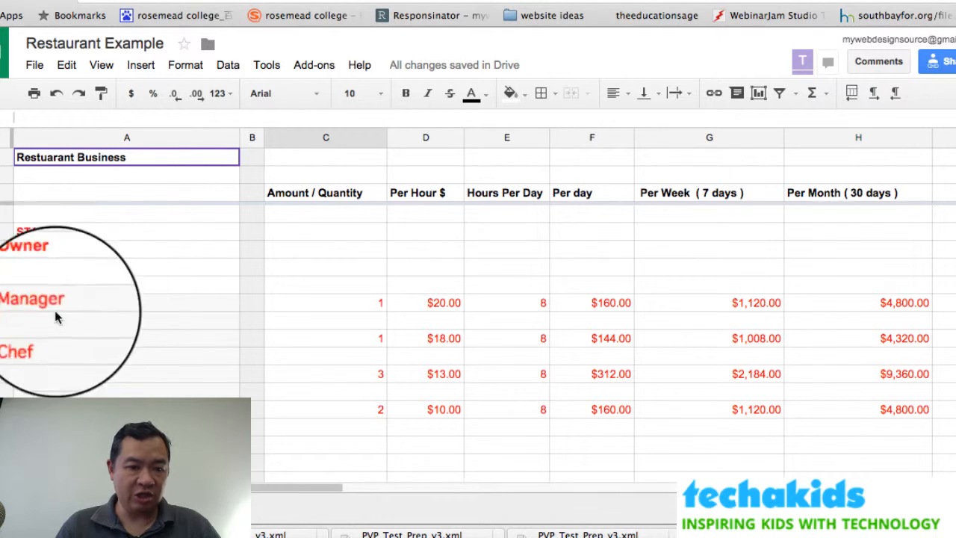
{"action": "scroll", "coordinate": [60, 389], "scroll_direction": "down", "scroll_amount": 3}
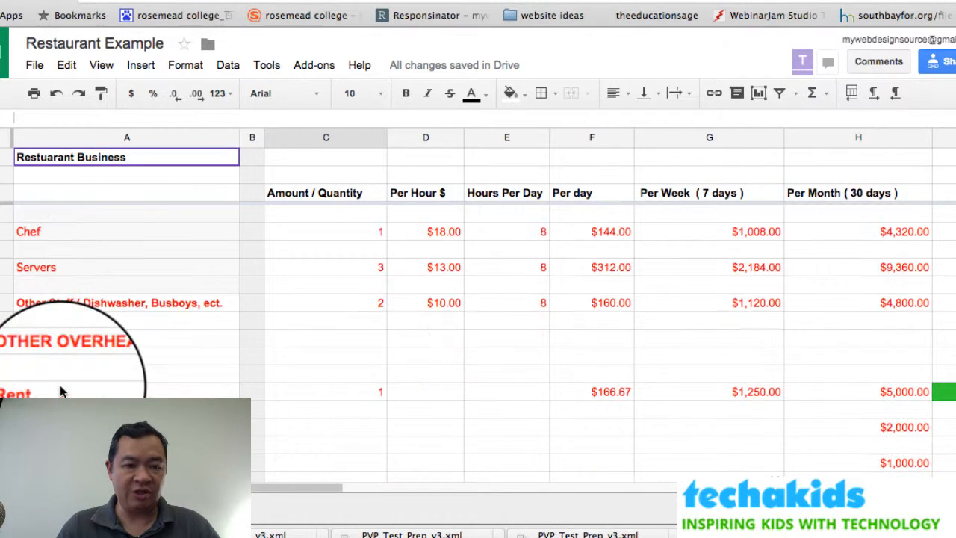
{"action": "scroll", "coordinate": [60, 389], "scroll_direction": "up", "scroll_amount": 3}
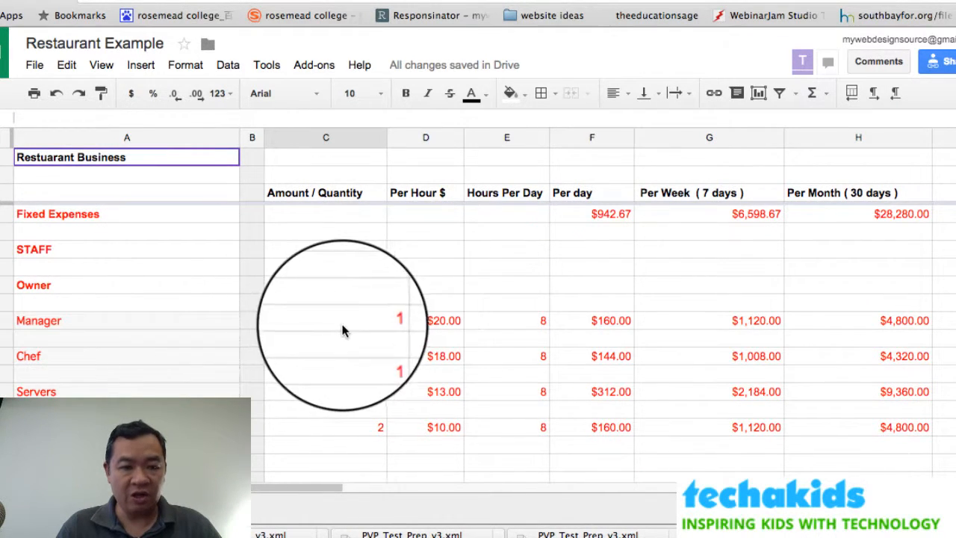
{"action": "left_click", "coordinate": [314, 396]}
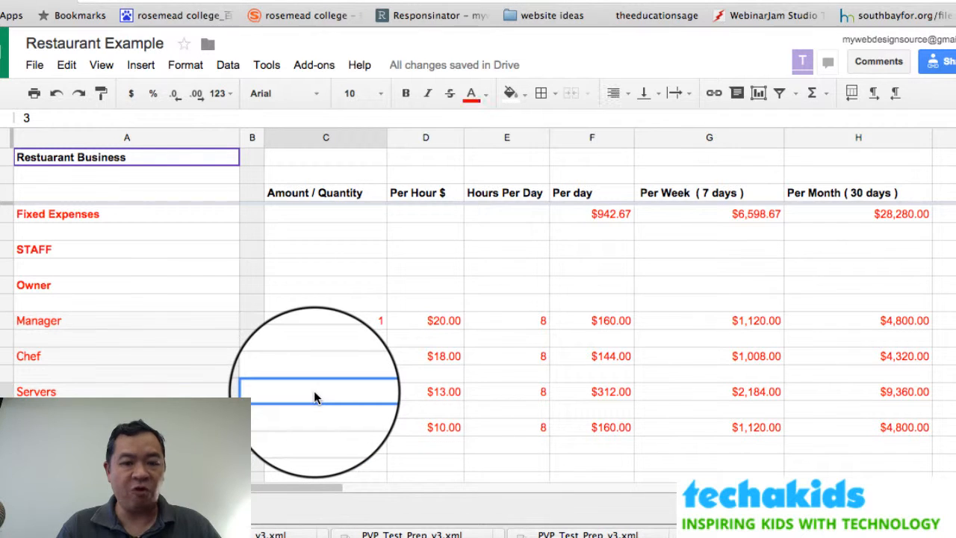
{"action": "scroll", "coordinate": [314, 398], "scroll_direction": "down", "scroll_amount": 15}
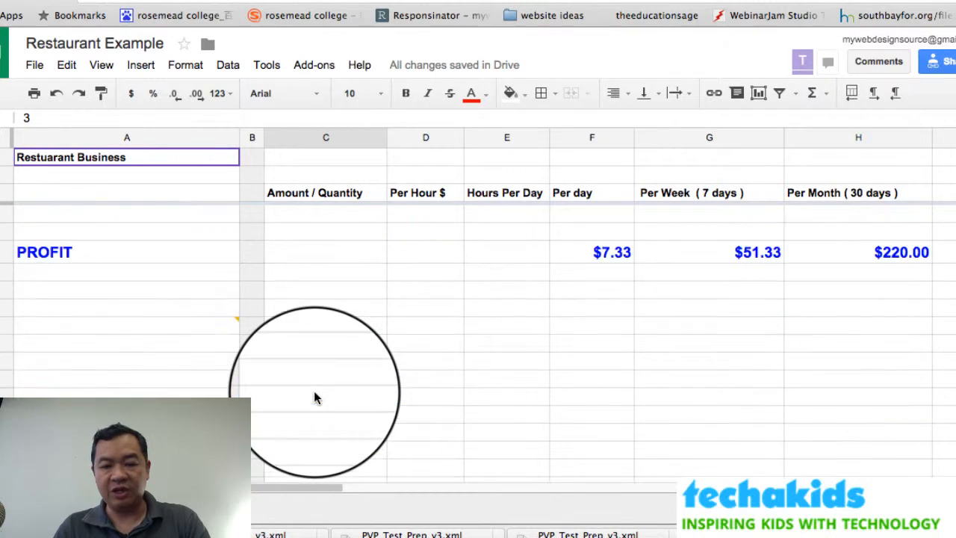
{"action": "scroll", "coordinate": [314, 398], "scroll_direction": "up", "scroll_amount": 4}
{"action": "scroll", "coordinate": [709, 336], "scroll_direction": "up", "scroll_amount": 5}
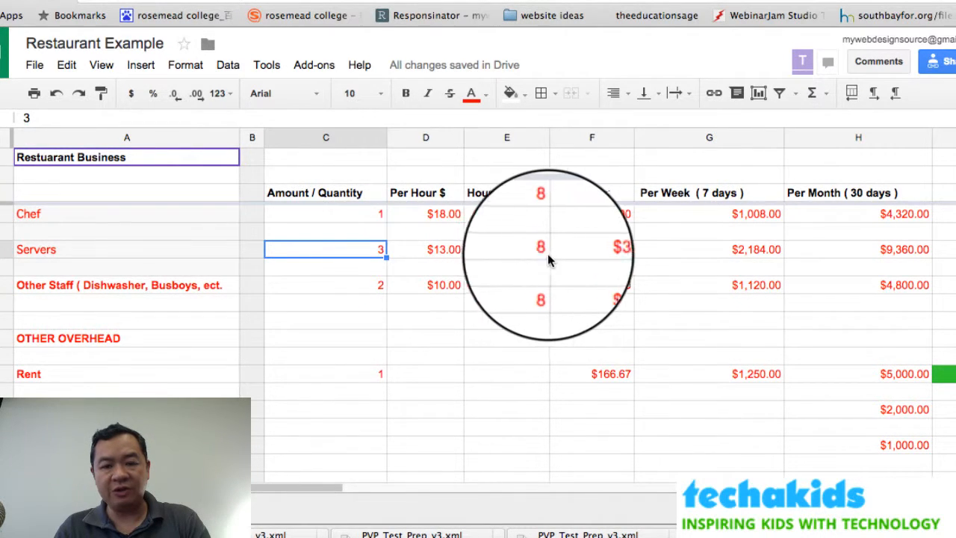
{"action": "type", "text": "4"}
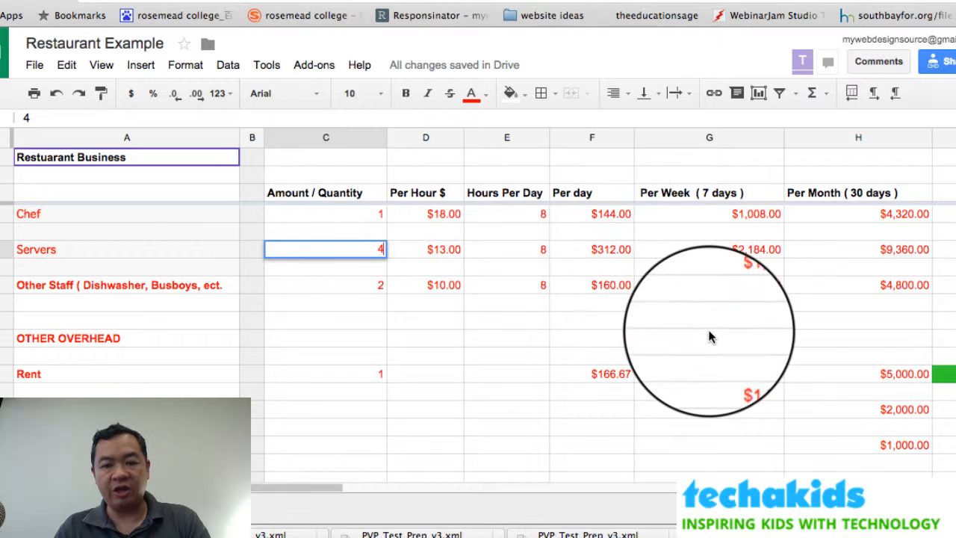
{"action": "scroll", "coordinate": [709, 336], "scroll_direction": "down", "scroll_amount": 2}
{"action": "key", "text": "Return"}
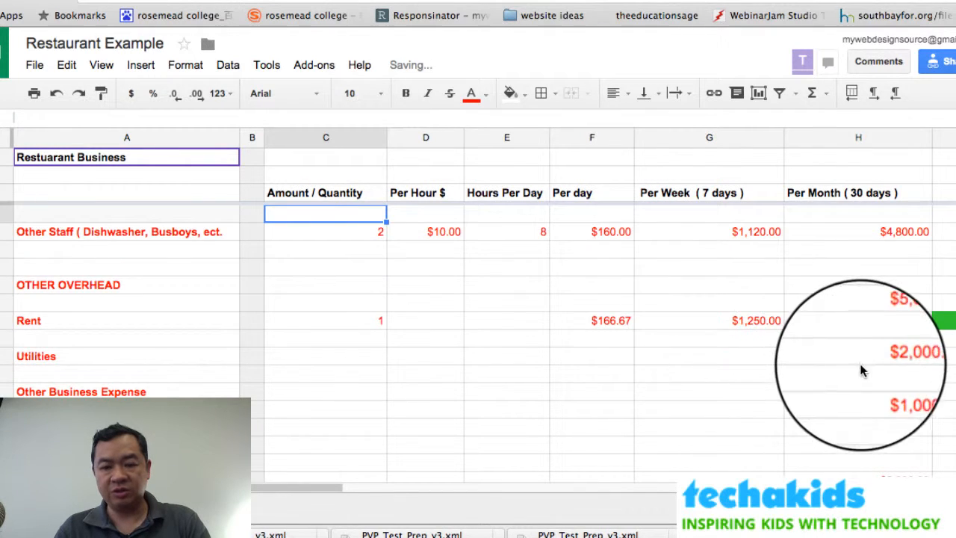
{"action": "scroll", "coordinate": [859, 366], "scroll_direction": "down", "scroll_amount": 5}
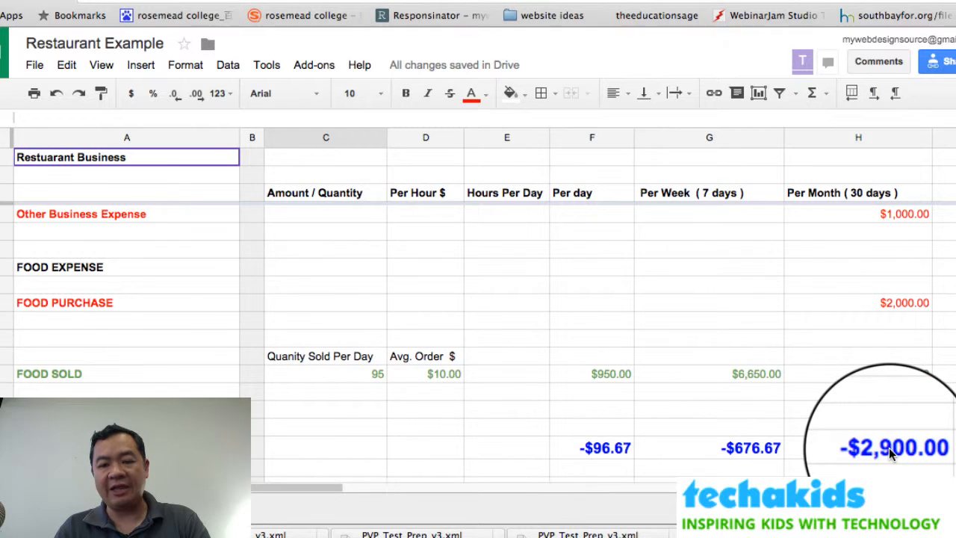
{"action": "scroll", "coordinate": [889, 447], "scroll_direction": "up", "scroll_amount": 5}
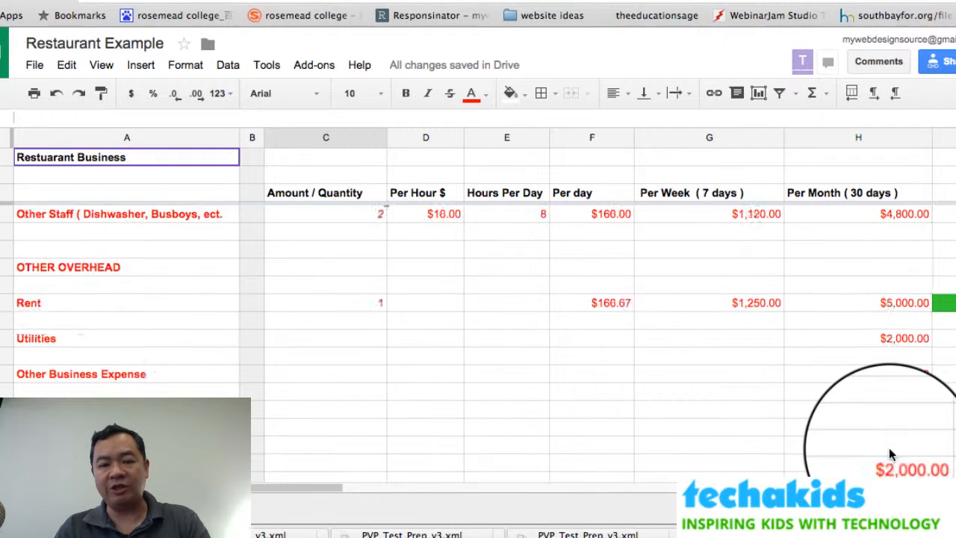
{"action": "left_click", "coordinate": [363, 251]}
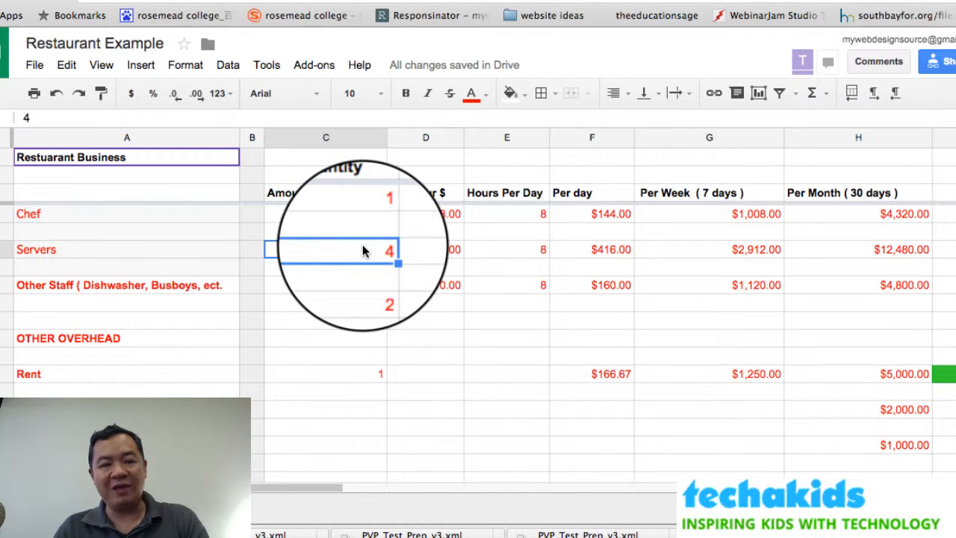
{"action": "type", "text": "3"}
{"action": "key", "text": "Return"}
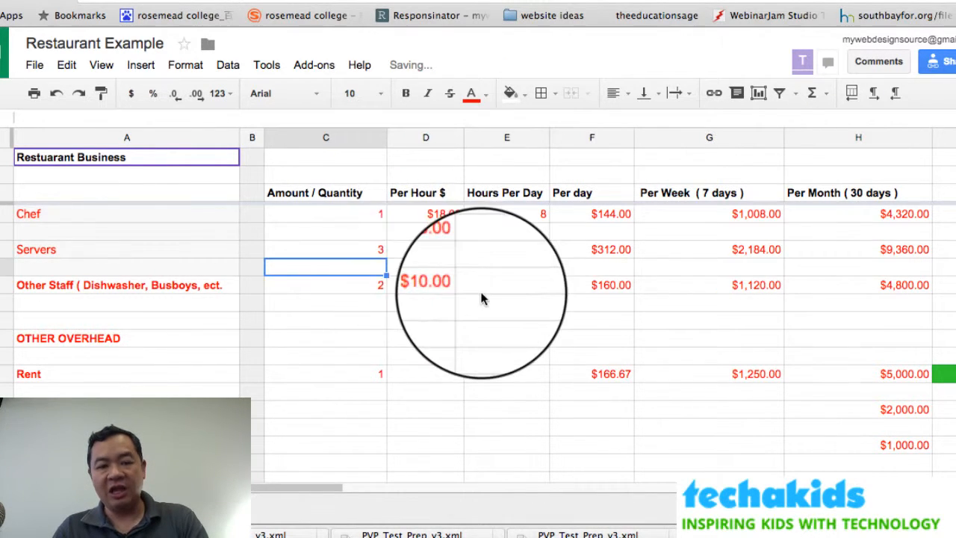
{"action": "scroll", "coordinate": [481, 297], "scroll_direction": "down", "scroll_amount": 10}
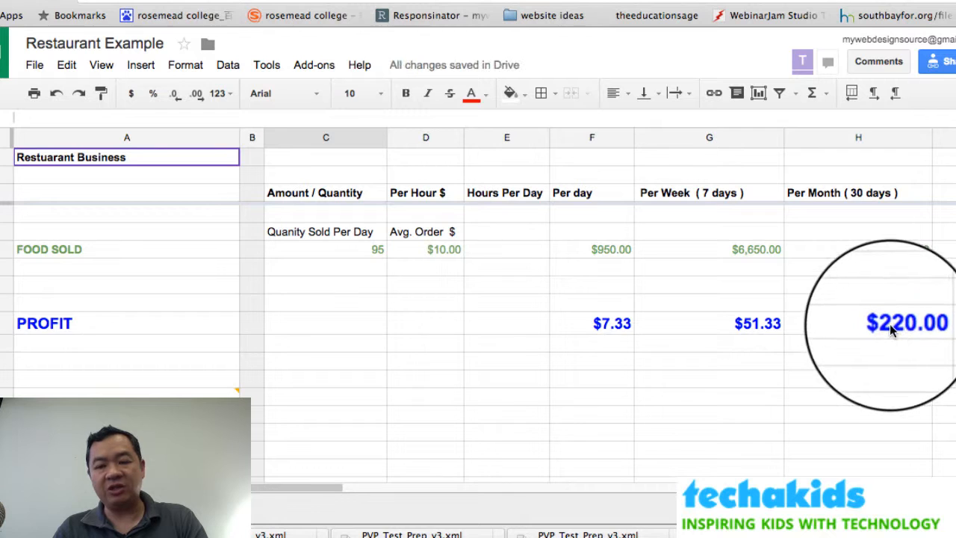
{"action": "scroll", "coordinate": [889, 326], "scroll_direction": "up", "scroll_amount": 10}
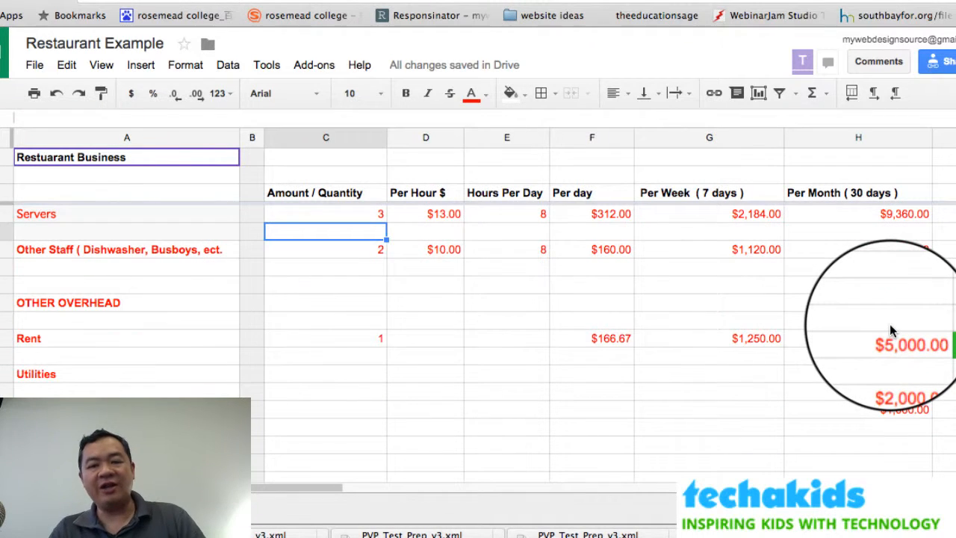